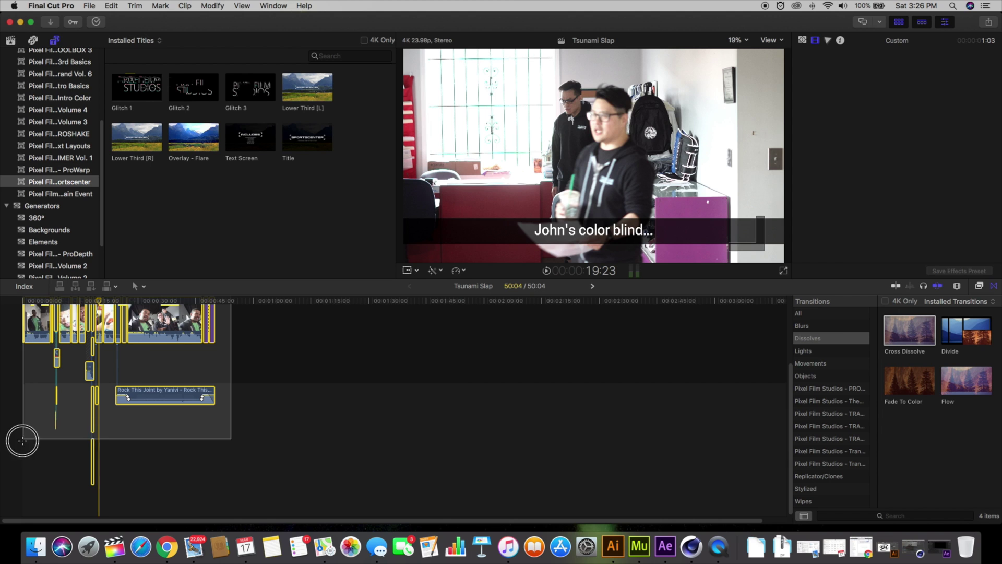
# Combine all the selected timeline clips into a compound clip named Tsunami Slap Clip in the 3-17-18 Tsunami slap event
pyautogui.scroll(5, 35, 458)
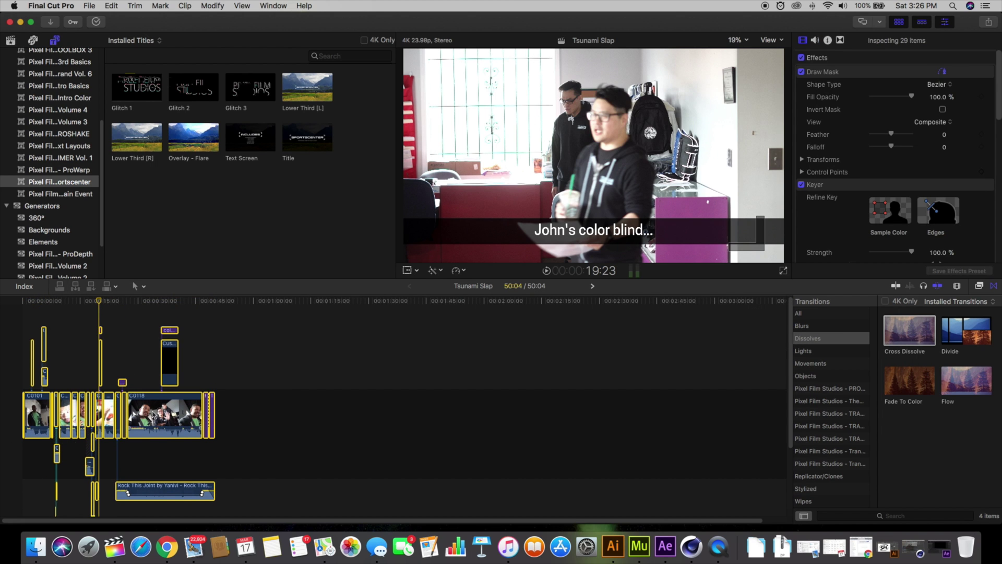
pyautogui.rightClick(154, 415)
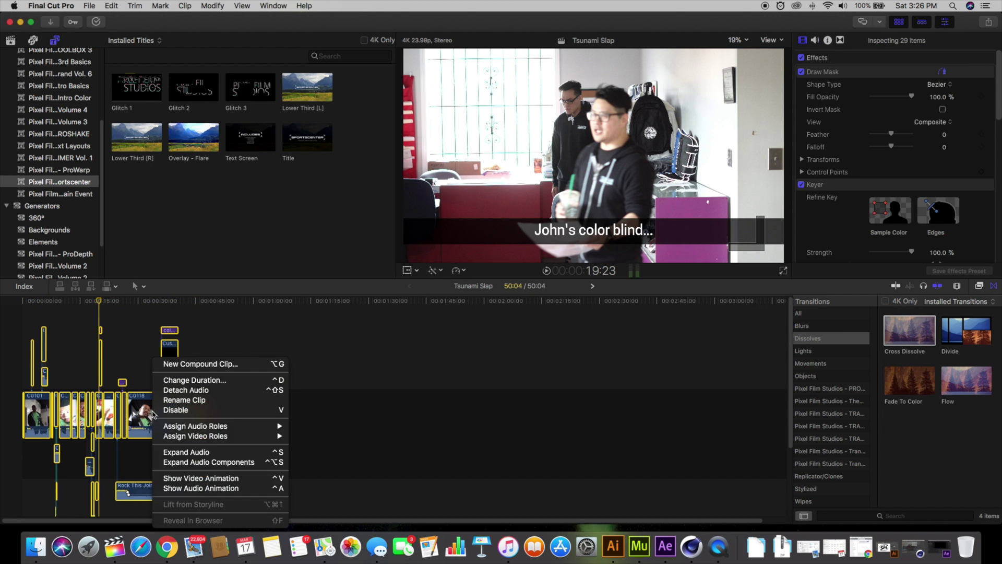
pyautogui.click(202, 365)
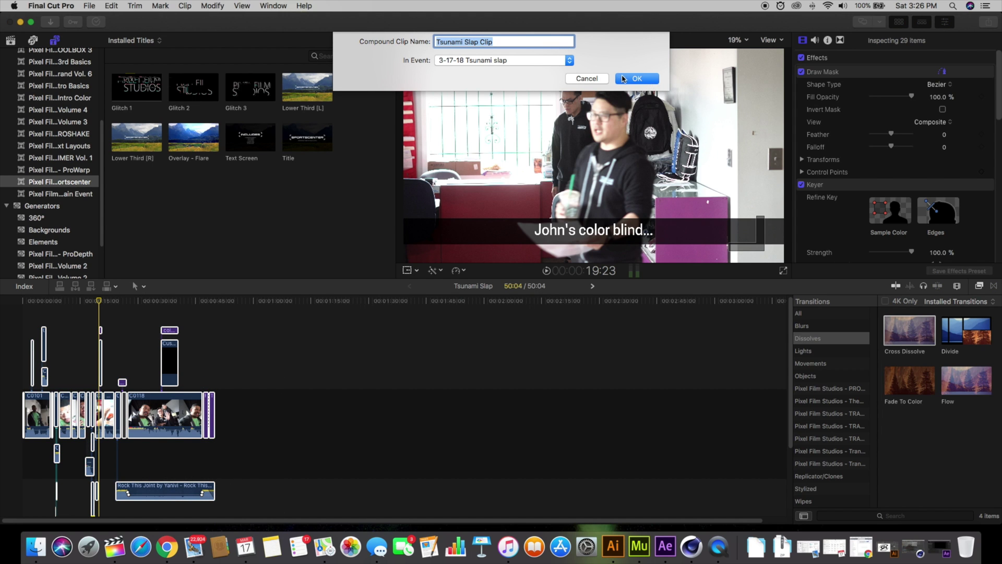
pyautogui.click(623, 78)
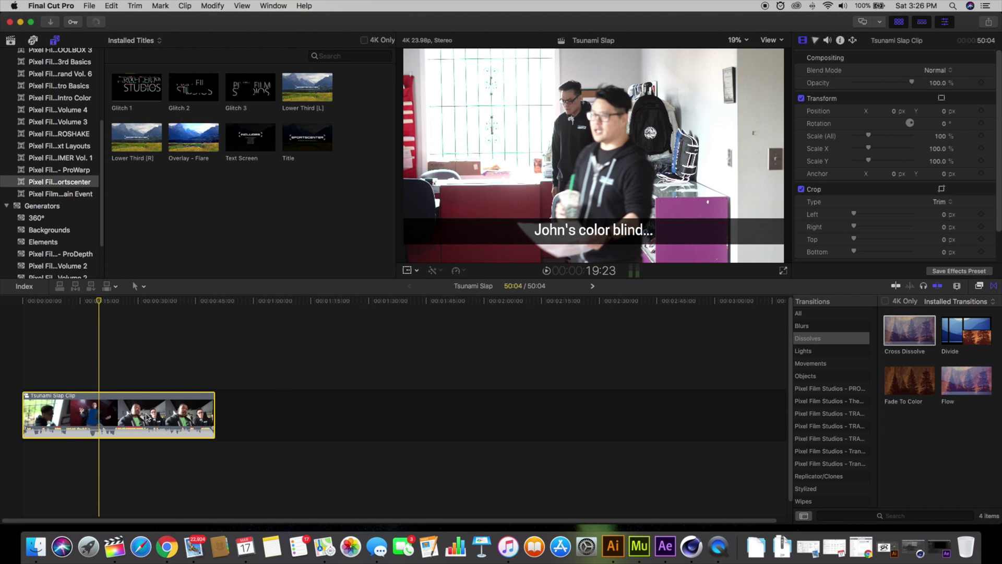
pyautogui.moveTo(131, 300); pyautogui.dragTo(59, 305)
pyautogui.click(877, 517)
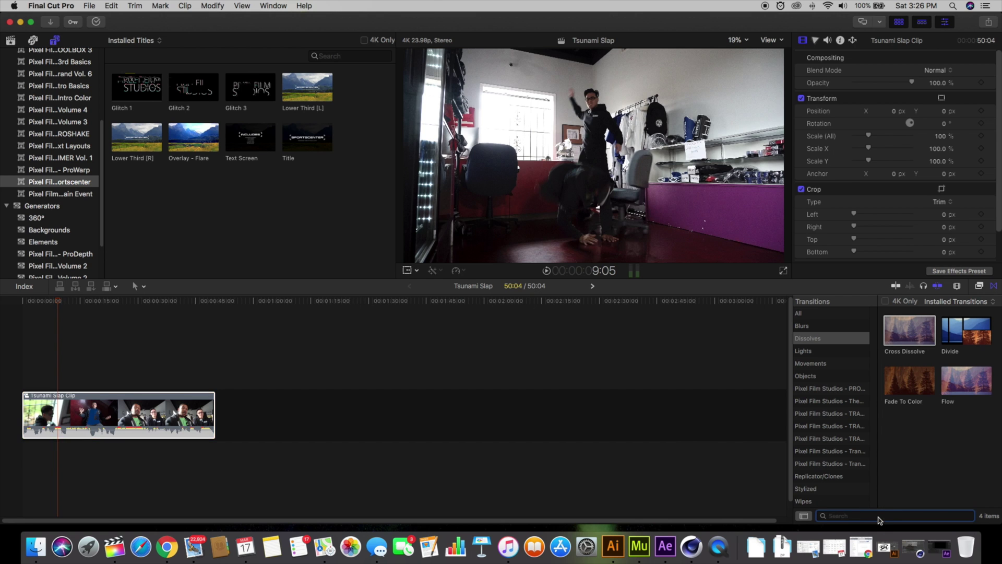
pyautogui.write('letter')
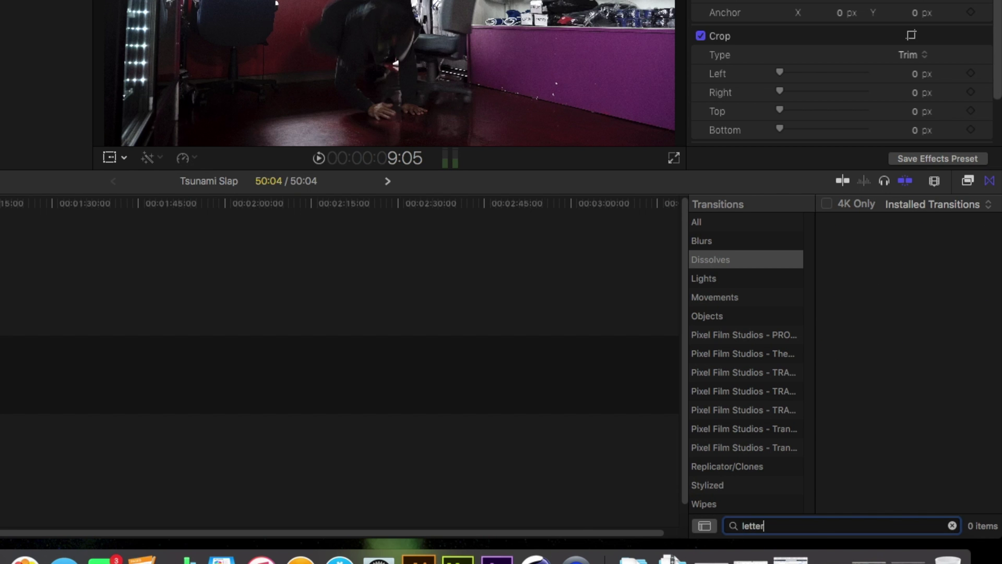
pyautogui.click(759, 218)
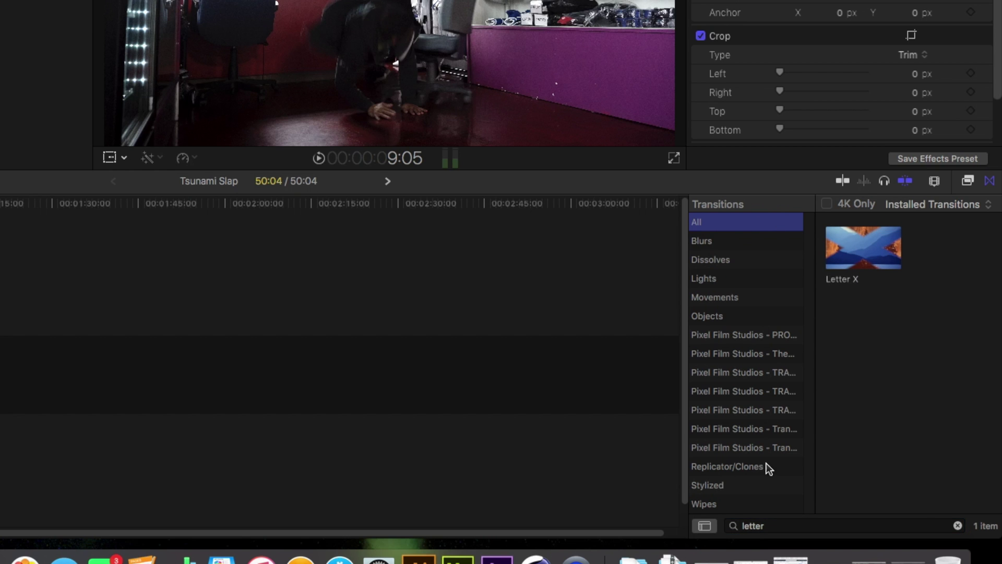
# Apply the Letterbox effect to the Tsunami Slap Clip and set its aspect ratio to 2.35:1
pyautogui.click(967, 181)
pyautogui.click(804, 527)
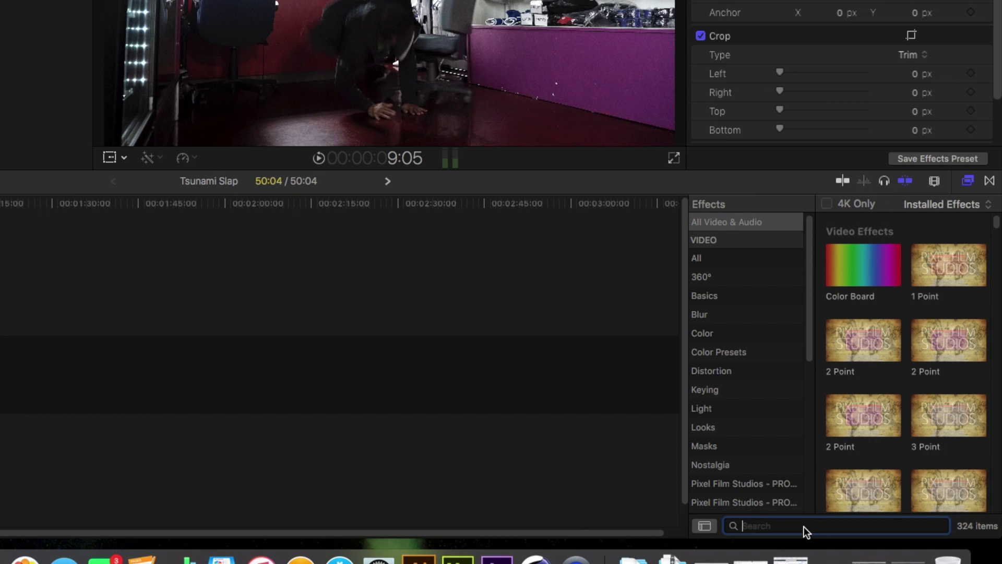
pyautogui.write('let')
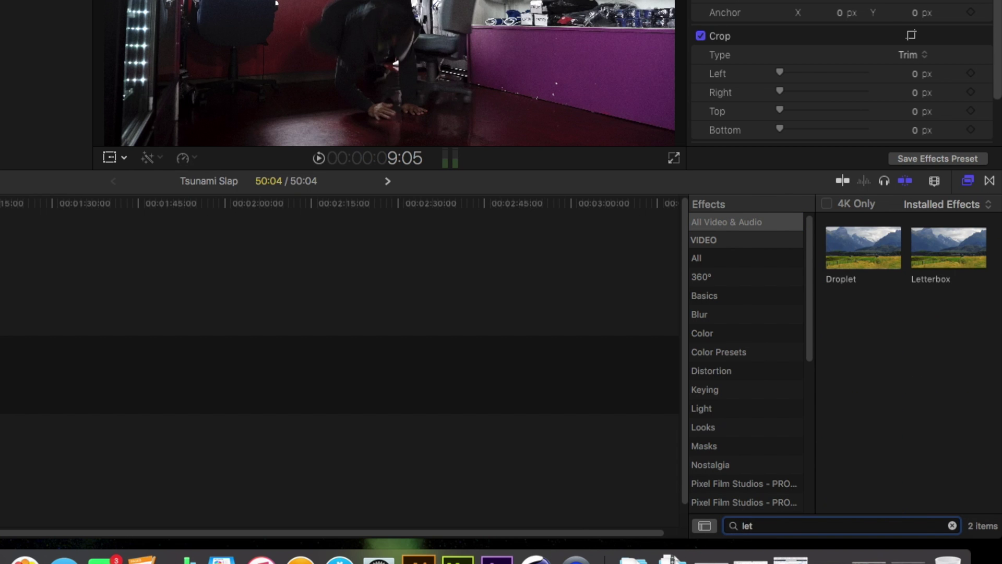
pyautogui.moveTo(963, 260); pyautogui.dragTo(177, 418)
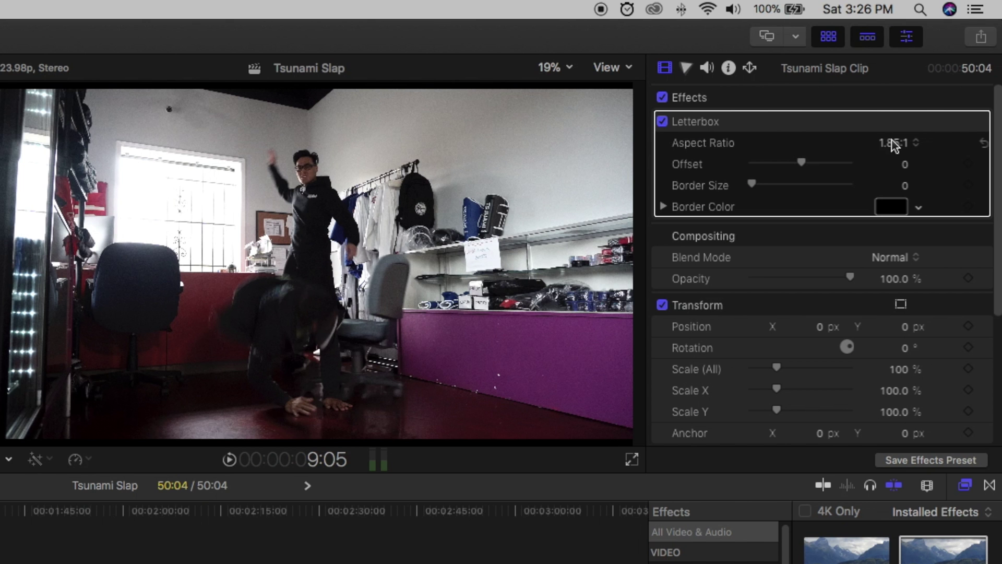
pyautogui.click(938, 84)
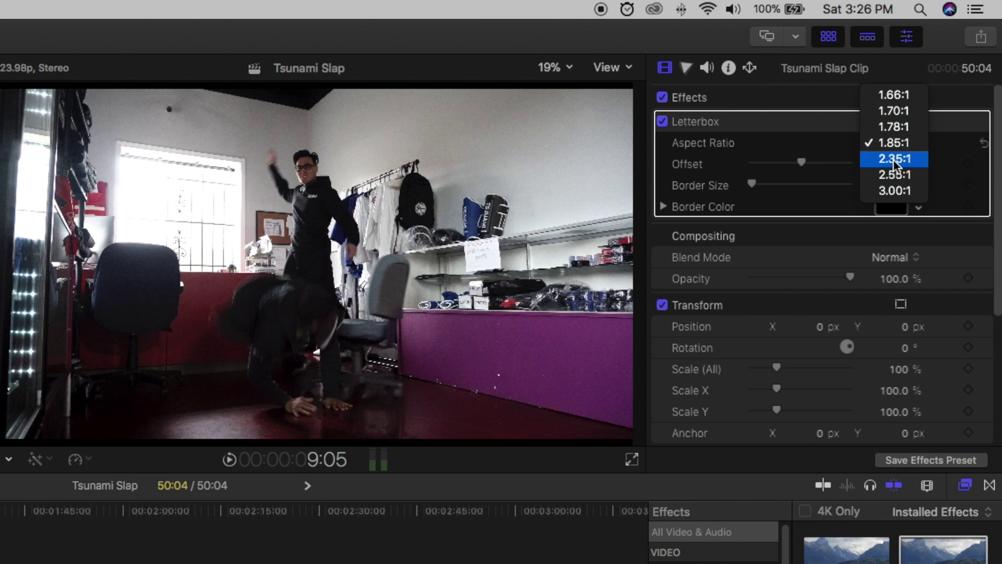
pyautogui.click(894, 159)
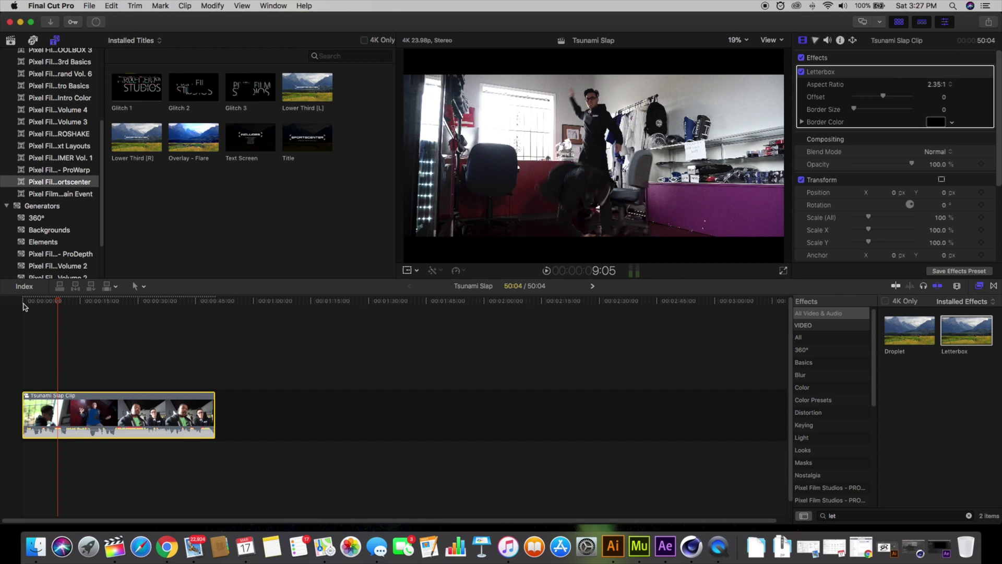
# Set the Letterbox offset to -0.38 and add an offset keyframe at 19:00
pyautogui.click(24, 306)
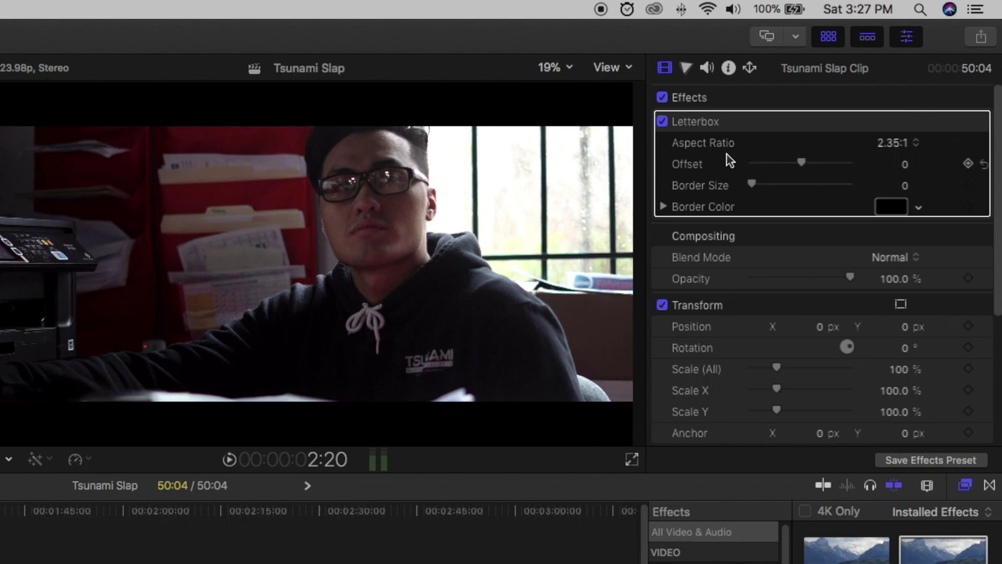
pyautogui.moveTo(801, 163); pyautogui.dragTo(787, 181)
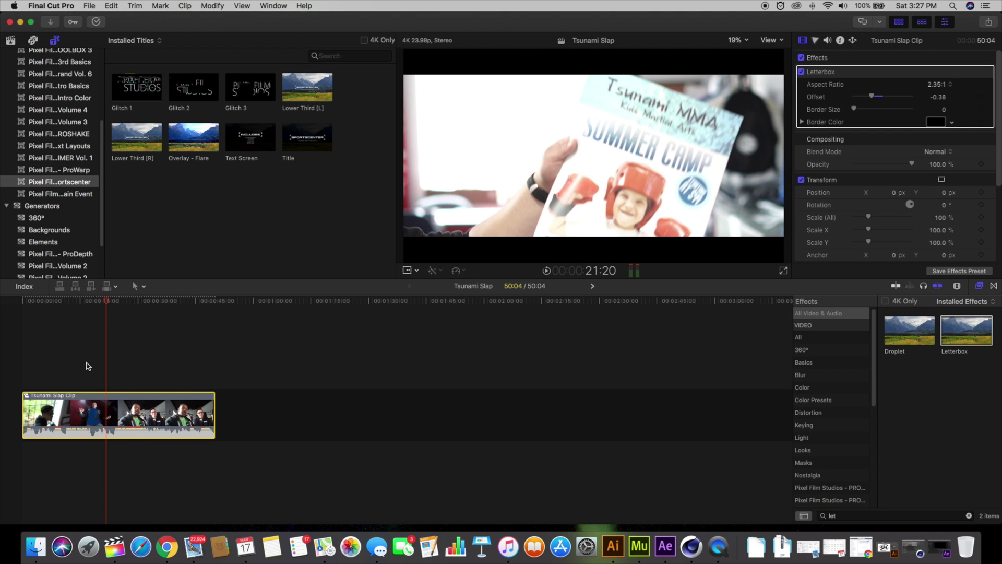
pyautogui.click(94, 302)
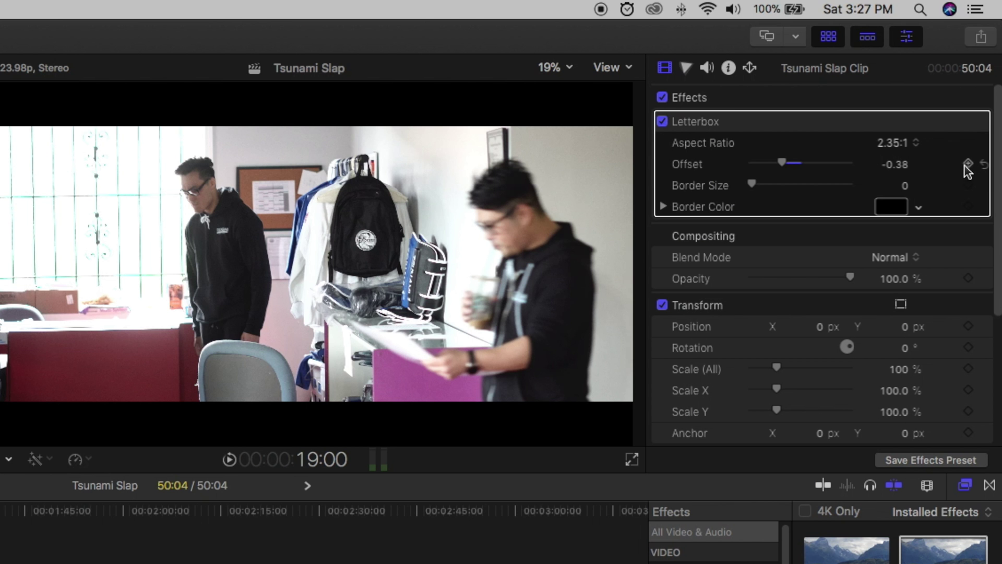
pyautogui.click(969, 164)
# Add a second Letterbox offset keyframe at 19:17 and raise the offset there to 0.5
pyautogui.press('space')
pyautogui.press('space')
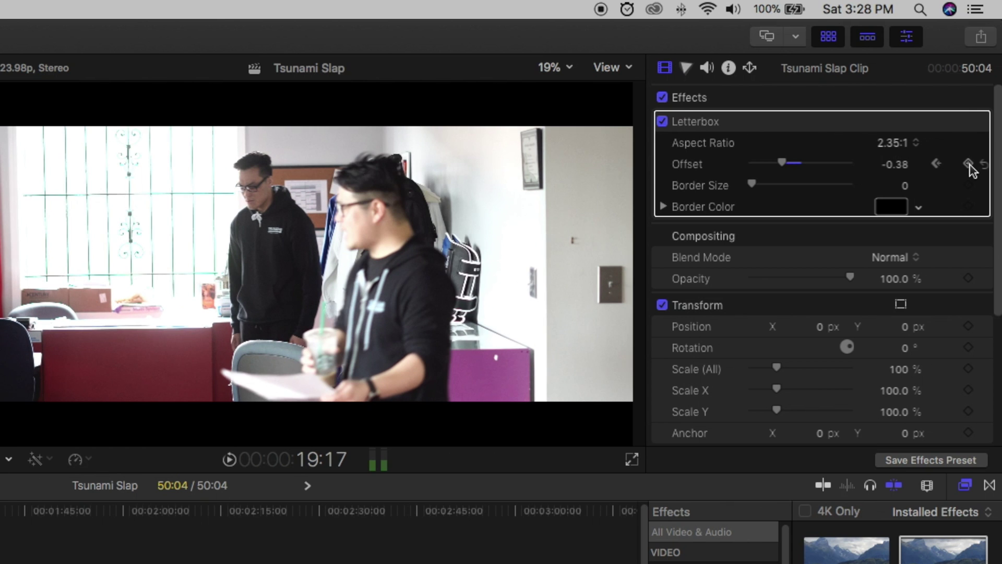
pyautogui.click(969, 164)
pyautogui.moveTo(785, 165); pyautogui.dragTo(827, 167)
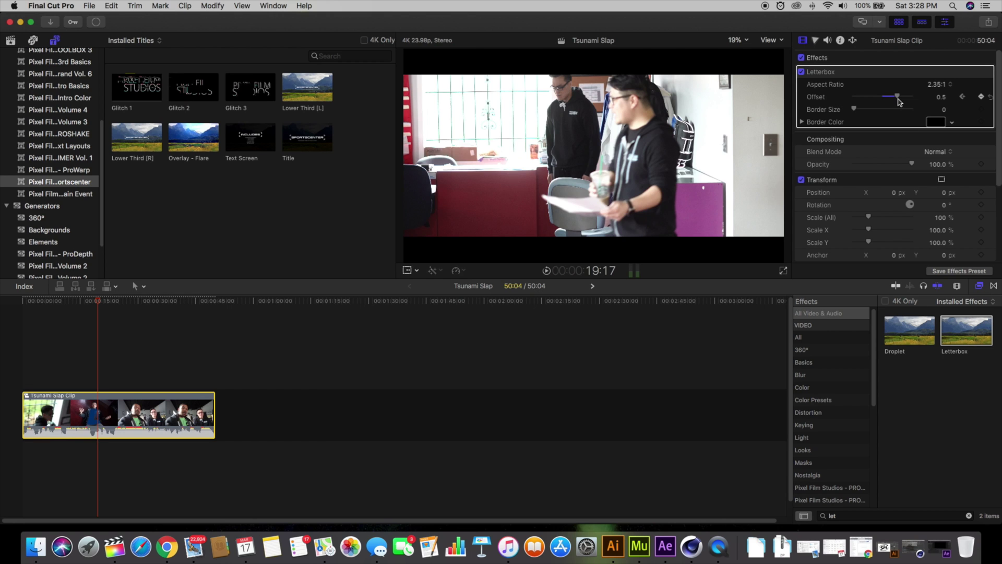
# Keyframe the Letterbox offset at 21:02, bring it to -0.15 shortly after, and review the animated section
pyautogui.press('space')
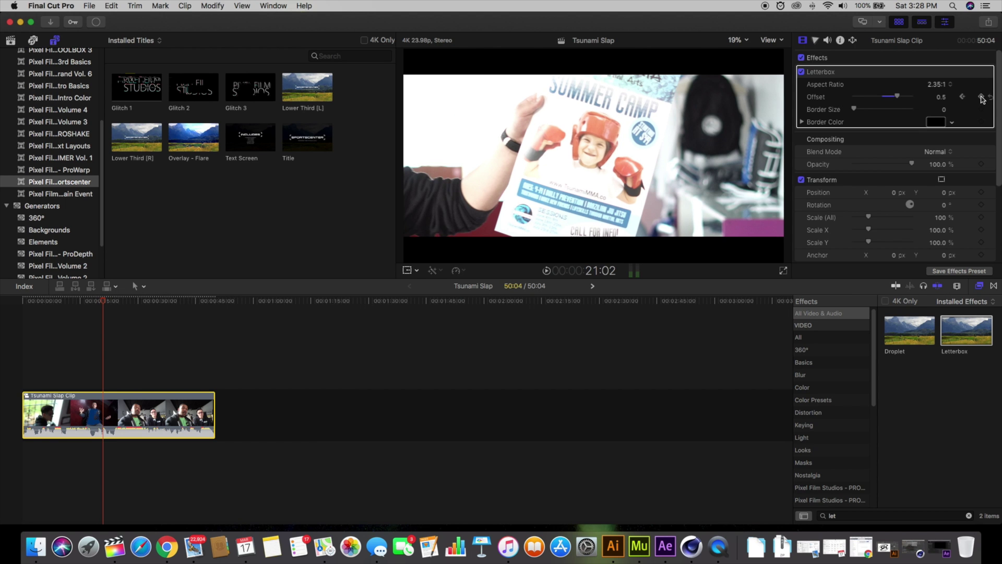
pyautogui.moveTo(899, 100); pyautogui.dragTo(881, 102)
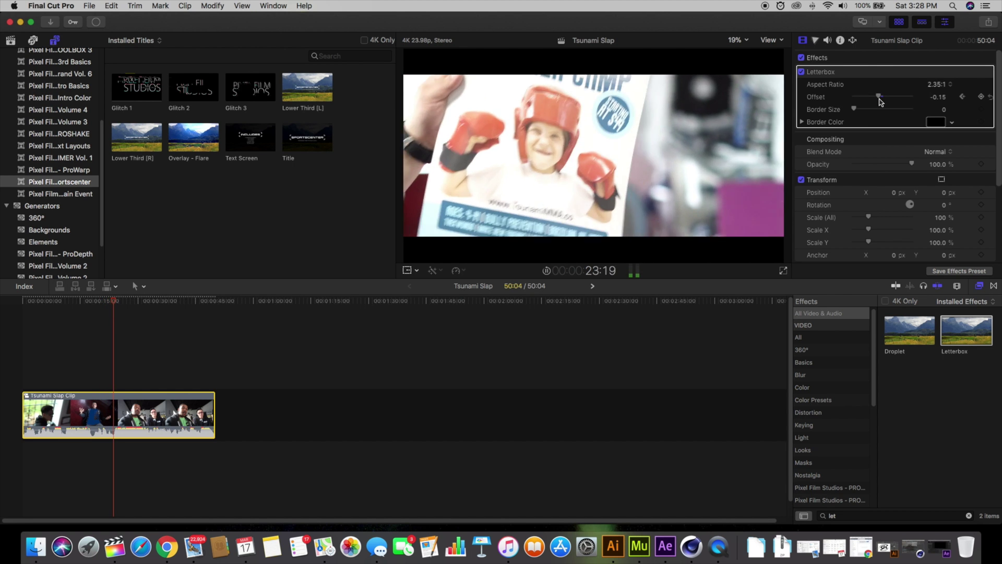
pyautogui.click(98, 302)
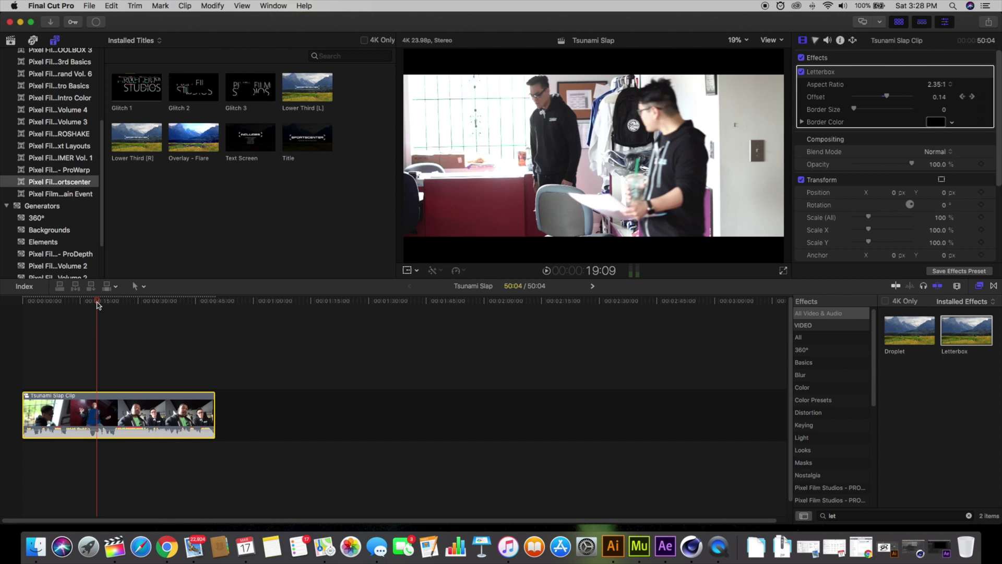
pyautogui.click(88, 302)
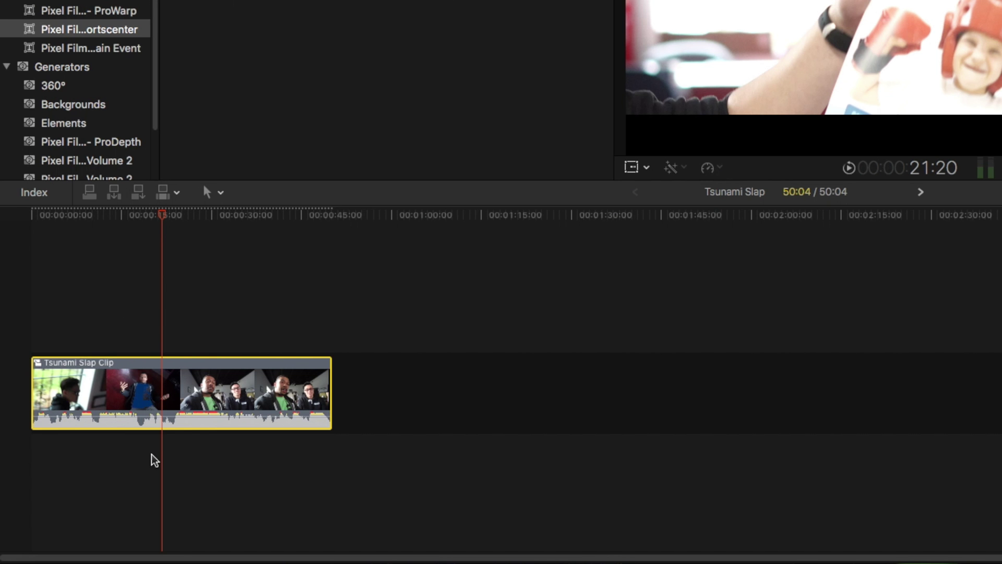
# Show the compound clip's video animation and examine the Letterbox keyframes between about 19:00 and 21:04
pyautogui.click(100, 415)
pyautogui.hotkey('ctrl', 'v')
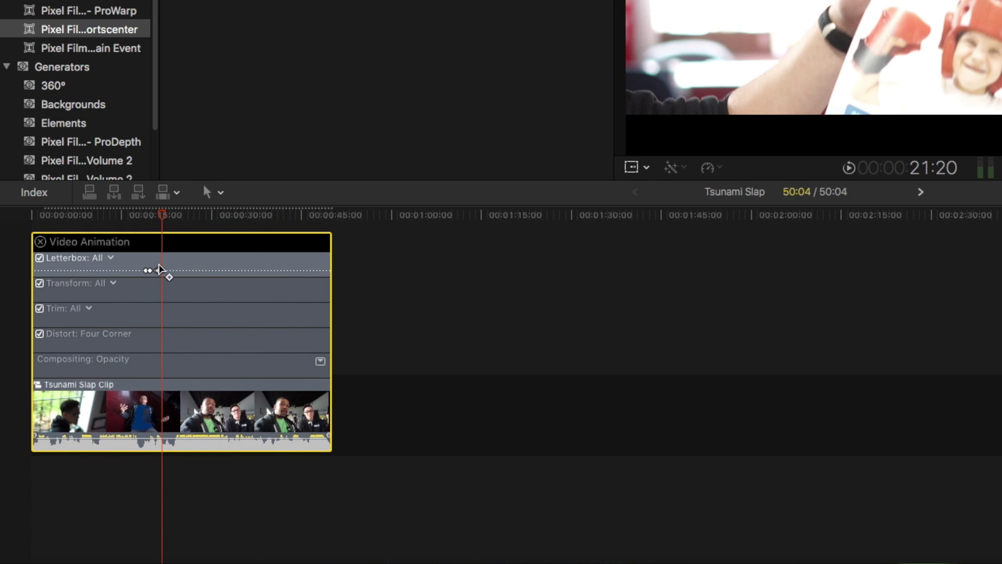
pyautogui.click(157, 270)
pyautogui.click(154, 222)
pyautogui.moveTo(154, 220); pyautogui.dragTo(158, 222)
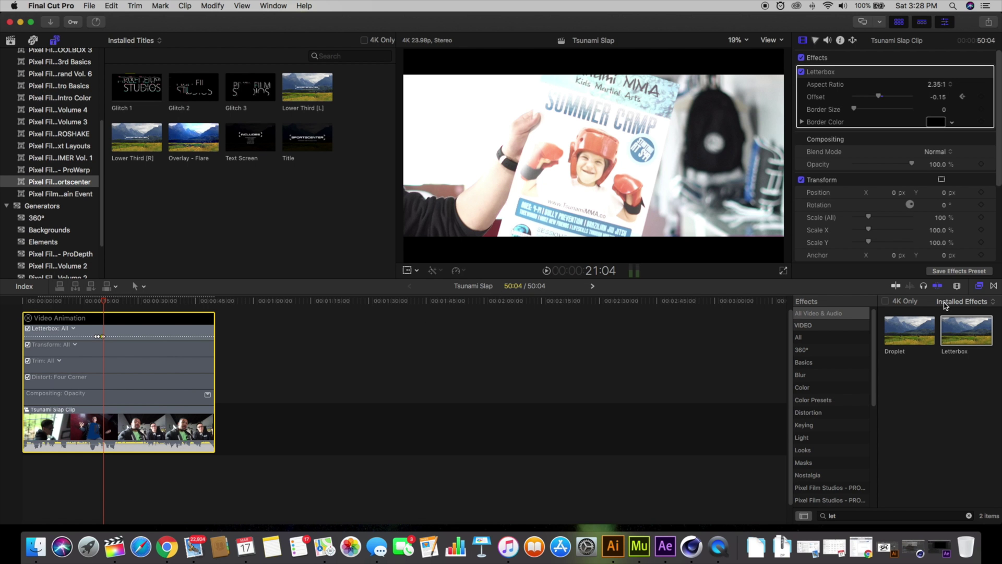
pyautogui.press('super+equal')
pyautogui.press('super+equal')
pyautogui.press('super+equal')
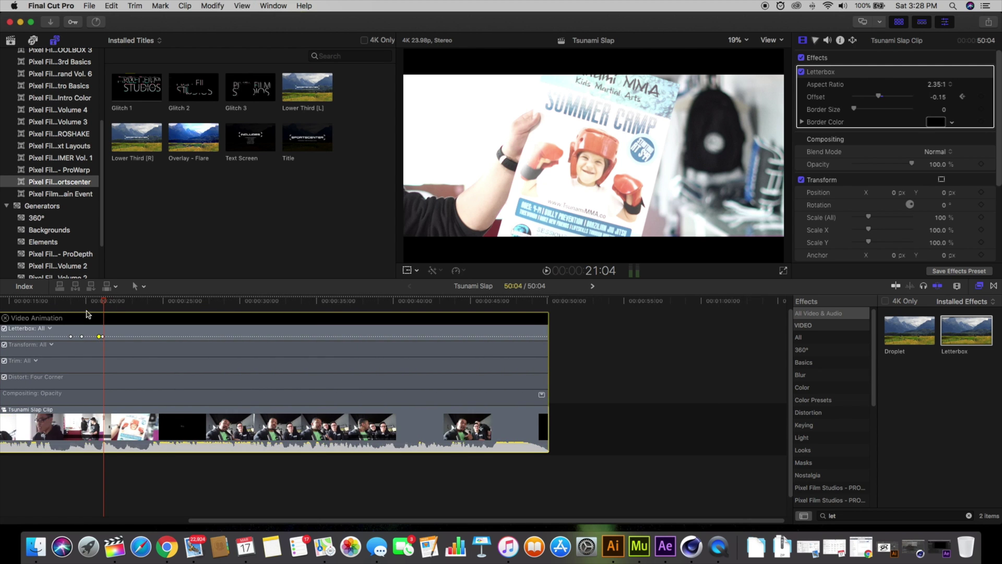
pyautogui.hscroll(-5, 126, 335)
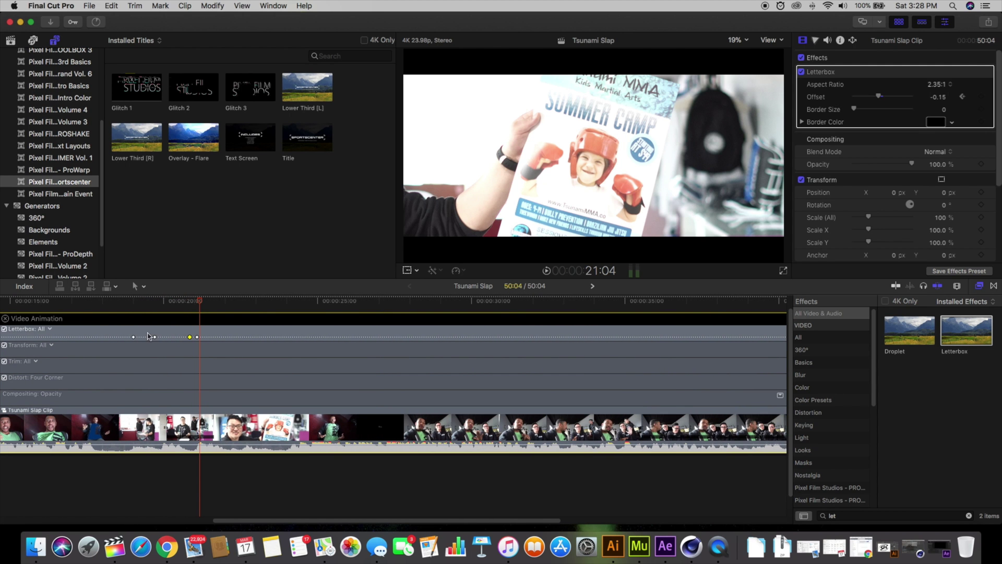
pyautogui.moveTo(139, 307)
pyautogui.mouseDown()
pyautogui.moveTo(202, 307)
pyautogui.moveTo(119, 311)
pyautogui.moveTo(209, 318)
pyautogui.moveTo(196, 306)
pyautogui.moveTo(158, 305)
pyautogui.mouseUp()
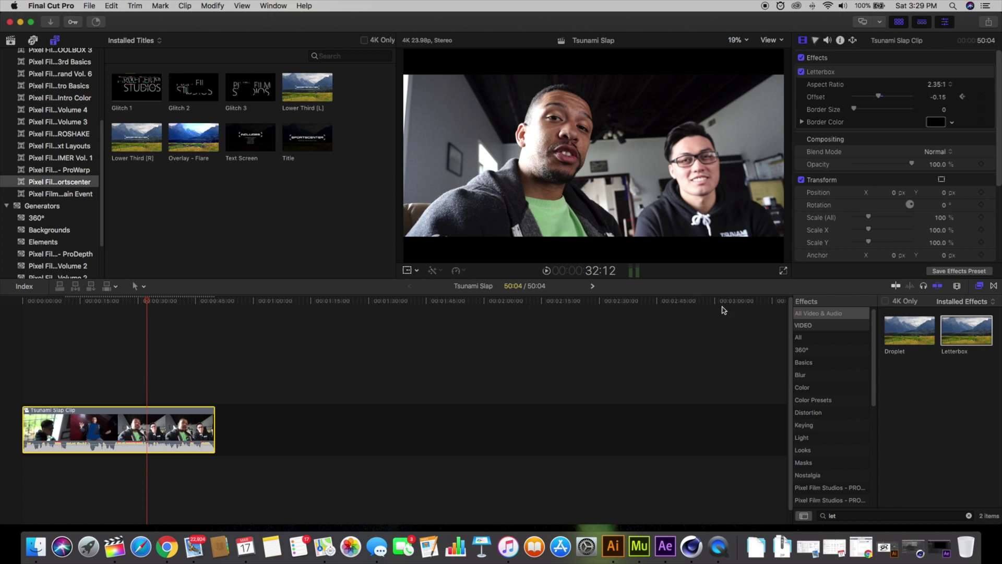
# Find the Broadcast Safe effect and apply it to the Tsunami Slap Clip
pyautogui.click(854, 518)
pyautogui.write('broa')
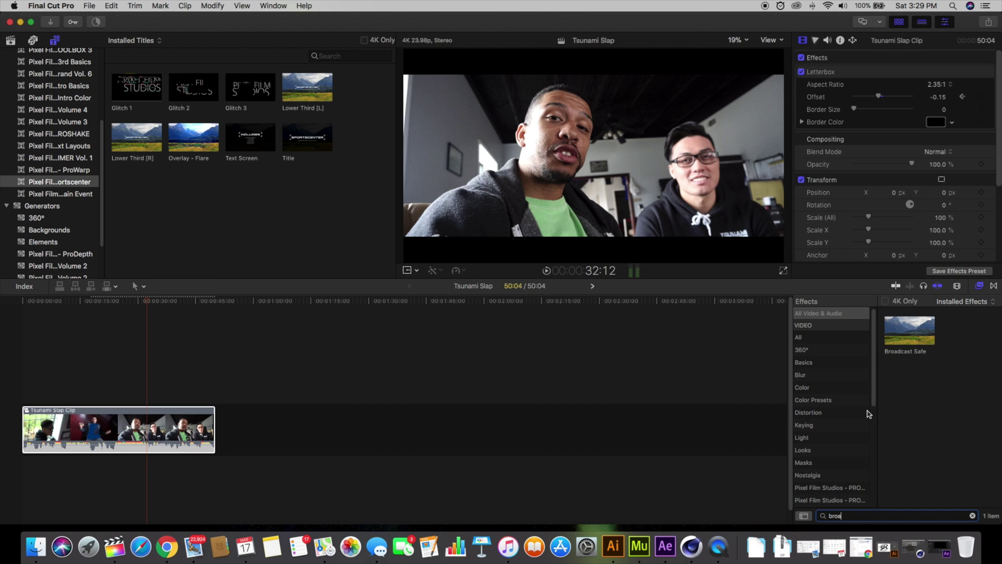
pyautogui.moveTo(918, 330); pyautogui.dragTo(192, 428)
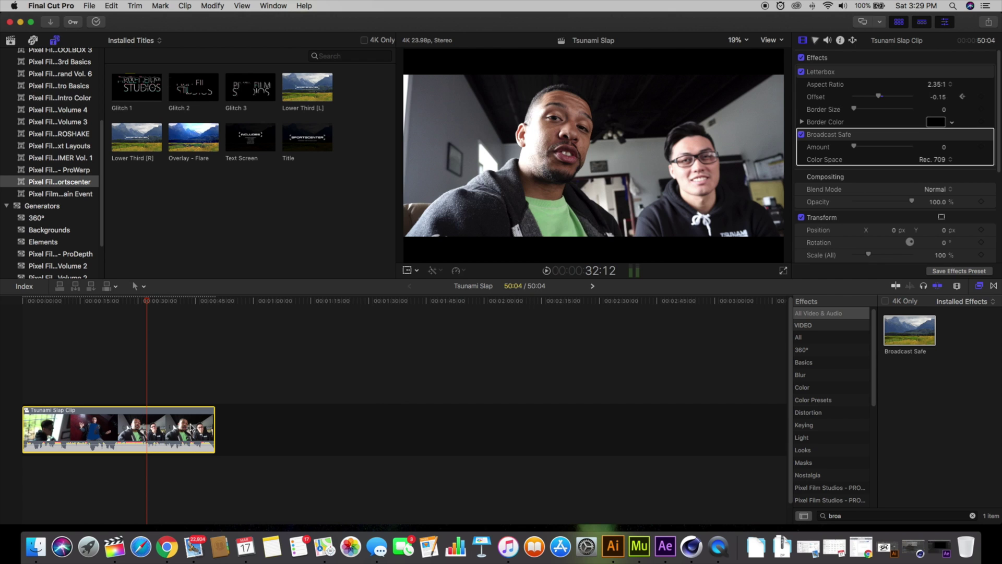
# Display the video scopes and check the luma waveform from 31:05 back to 21:17
pyautogui.click(142, 303)
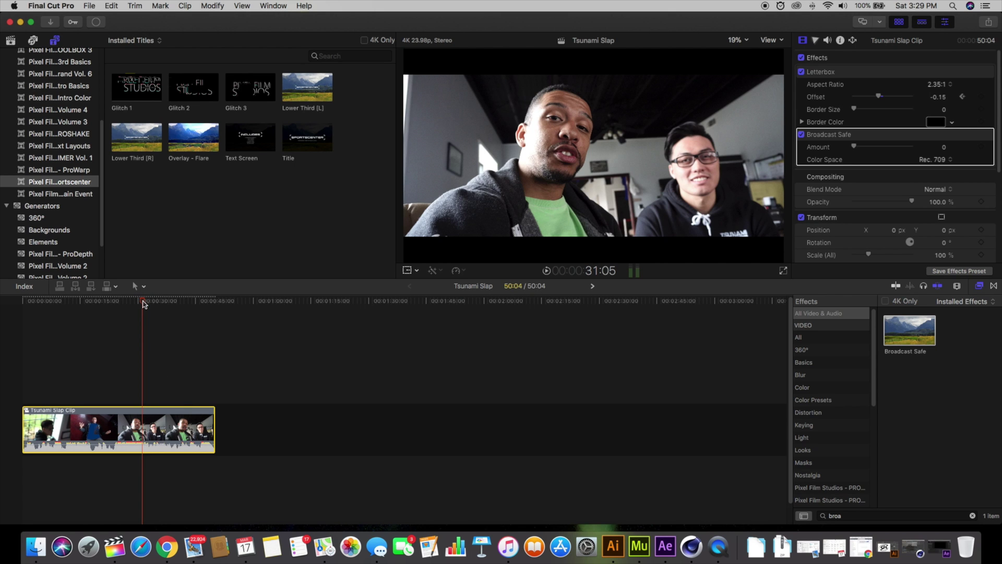
pyautogui.click(777, 40)
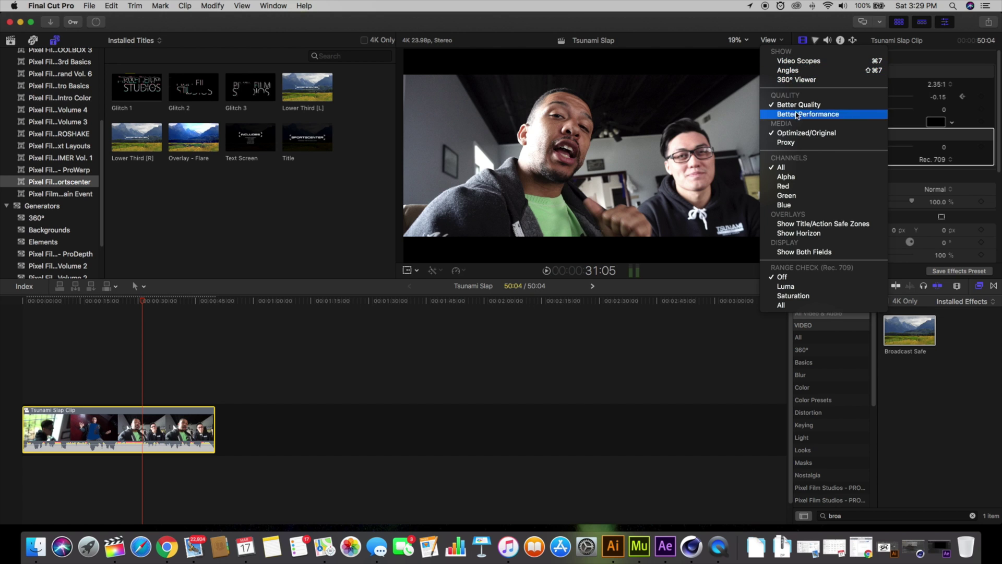
pyautogui.click(802, 62)
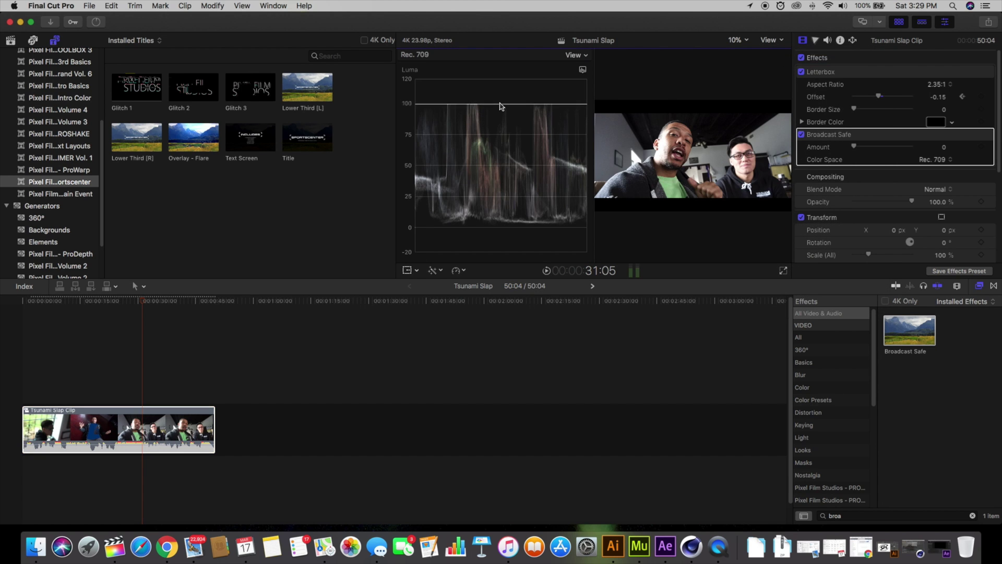
pyautogui.moveTo(502, 148); pyautogui.dragTo(509, 230)
pyautogui.moveTo(128, 302); pyautogui.dragTo(106, 303)
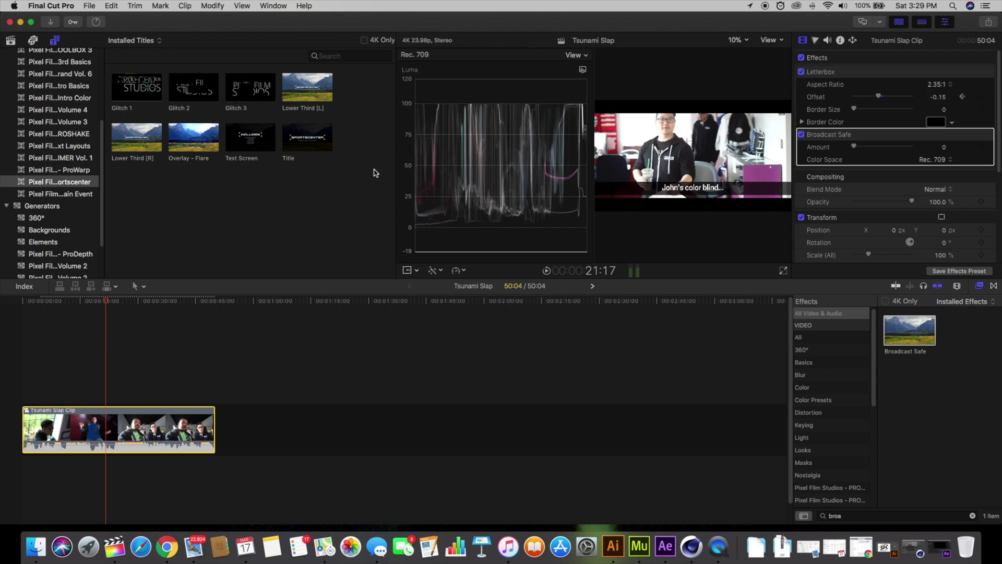
# Switch the scope to RGB Parade and check the colour channel levels up to 37:08
pyautogui.click(575, 55)
pyautogui.click(582, 70)
pyautogui.click(583, 69)
pyautogui.click(608, 128)
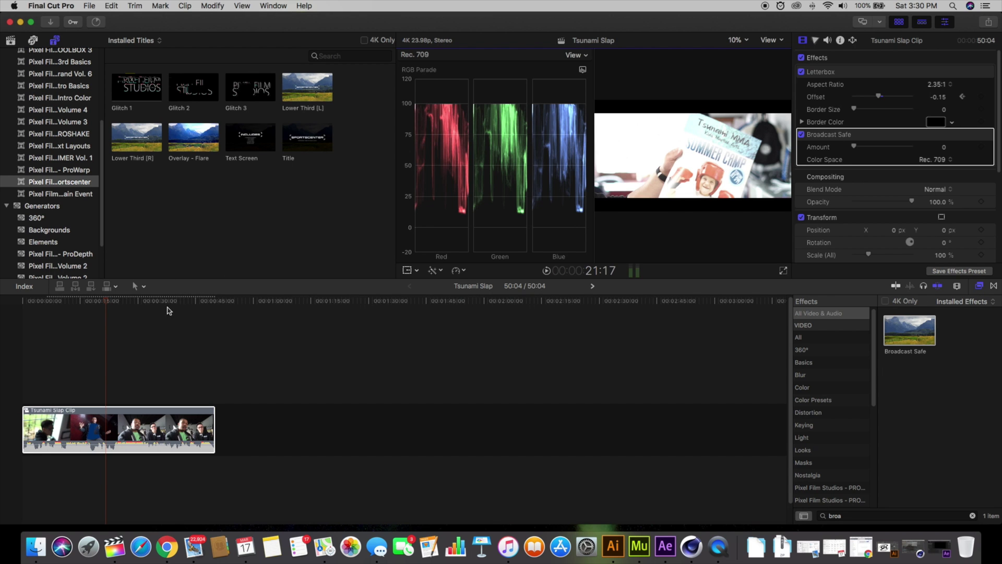
pyautogui.moveTo(134, 307); pyautogui.dragTo(166, 312)
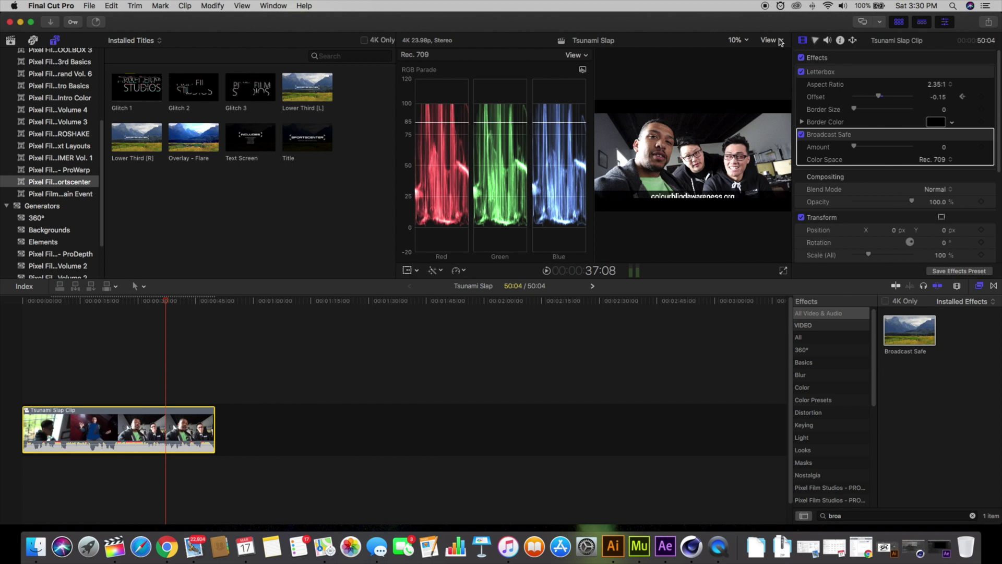
# Hide the video scopes, then search the effects for "lim" and apply the Final Cut Limiter to the Tsunami Slap Clip
pyautogui.click(781, 41)
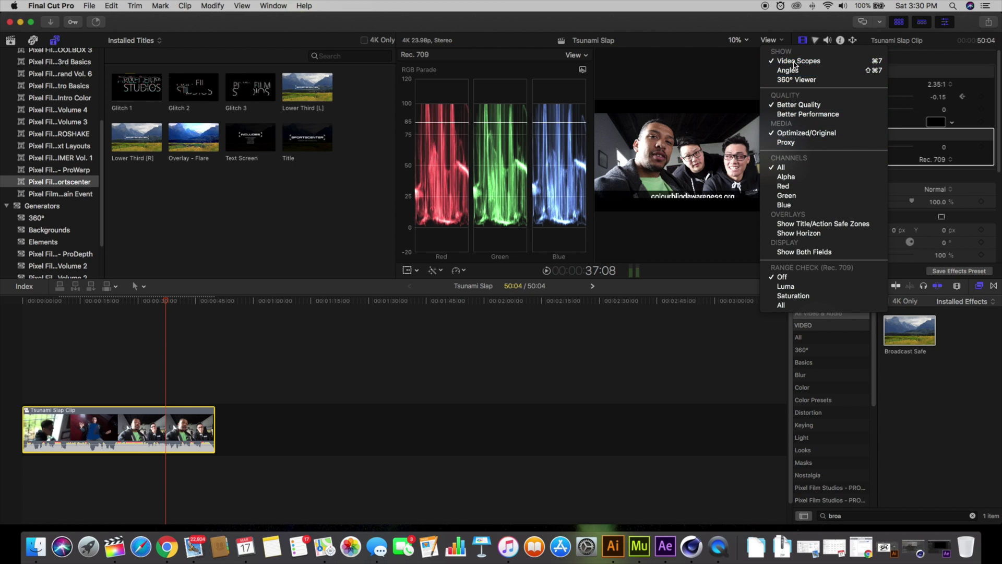
pyautogui.click(799, 60)
pyautogui.doubleClick(888, 516)
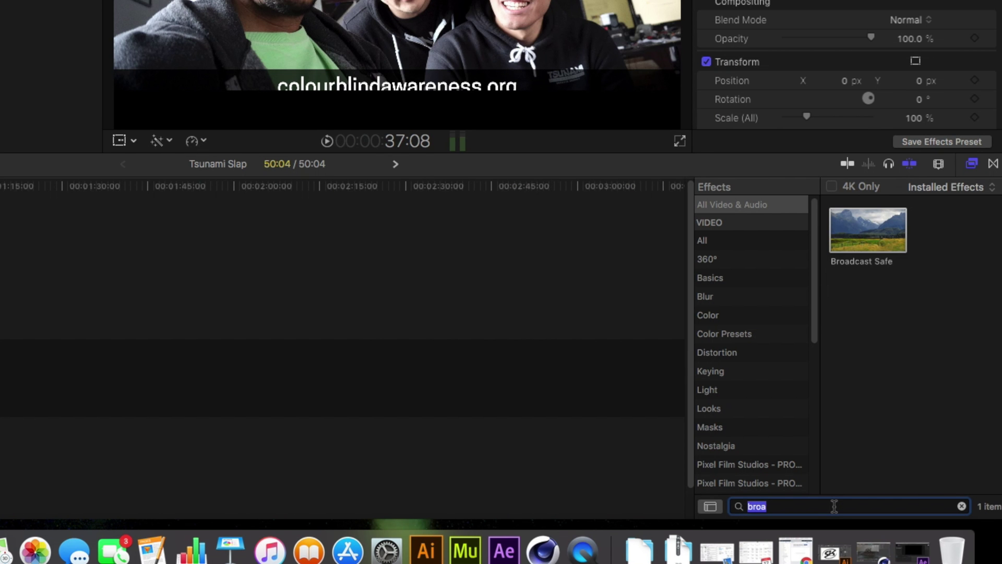
pyautogui.write('lim')
pyautogui.click(854, 246)
pyautogui.moveTo(854, 246); pyautogui.dragTo(0, 377)
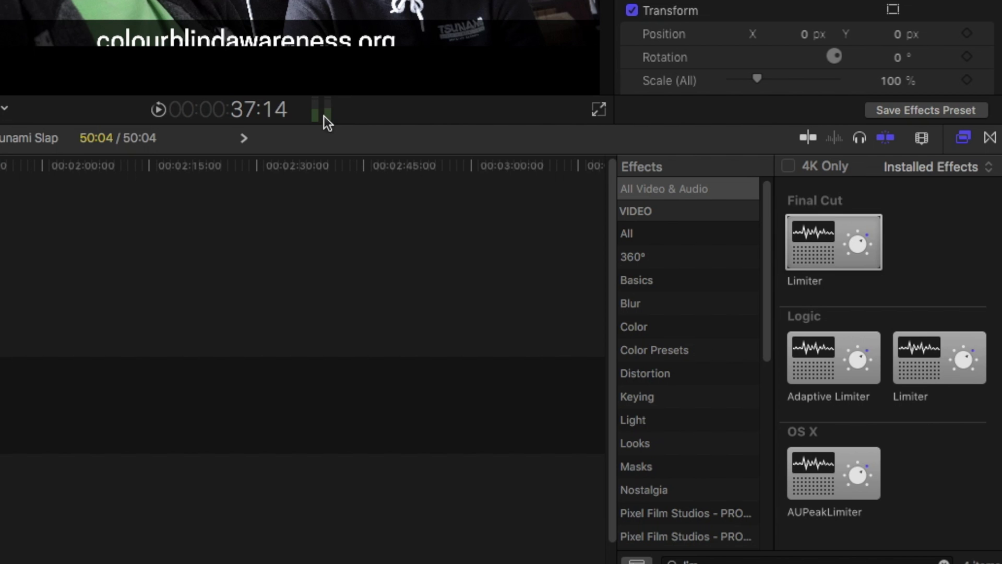
# Show the large audio meters and play sections of the clip, up to 38:06 and 23:15, to check its peak levels
pyautogui.click(324, 116)
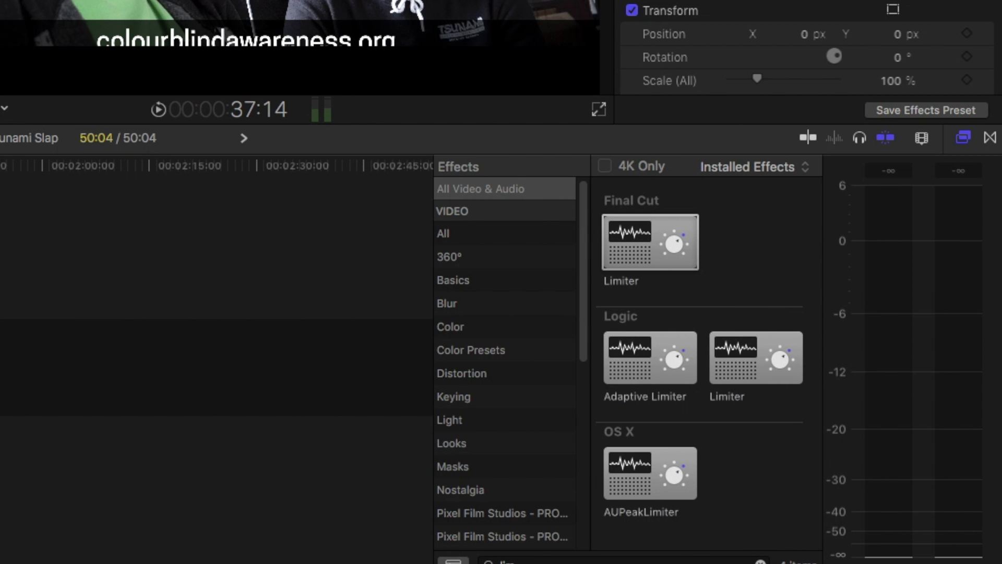
pyautogui.press('space')
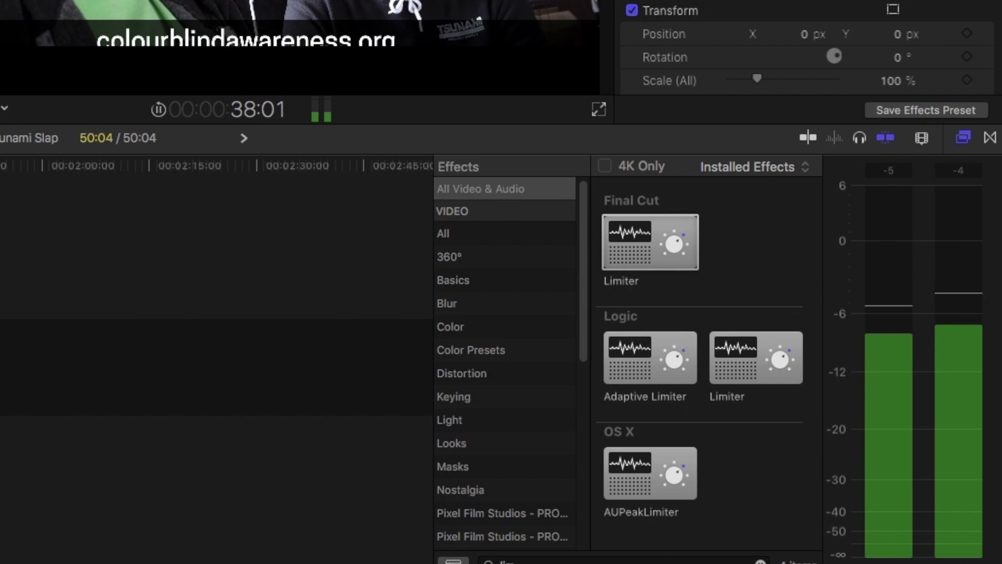
pyautogui.click(329, 115)
pyautogui.click(329, 114)
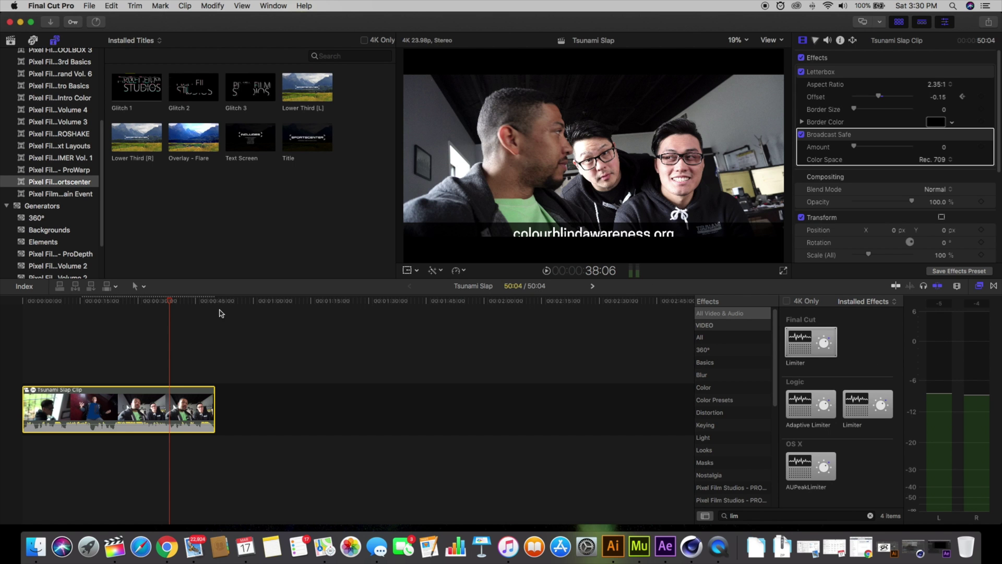
pyautogui.click(94, 305)
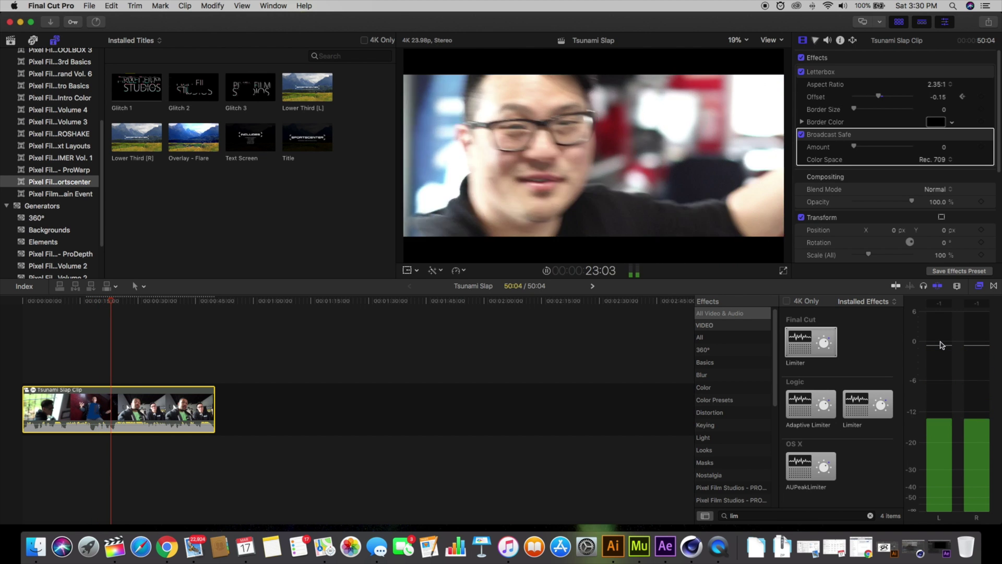
pyautogui.press('space')
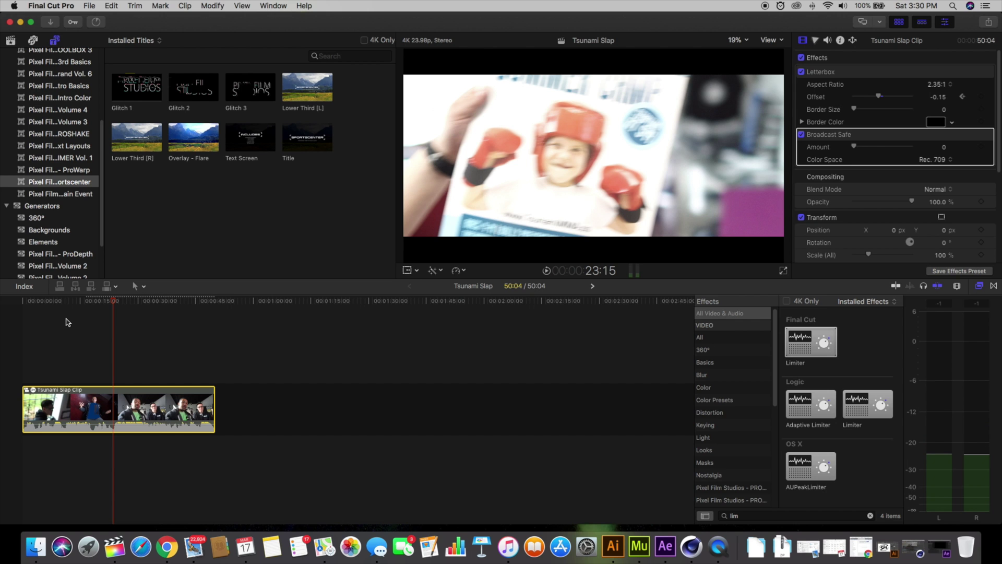
pyautogui.click(36, 302)
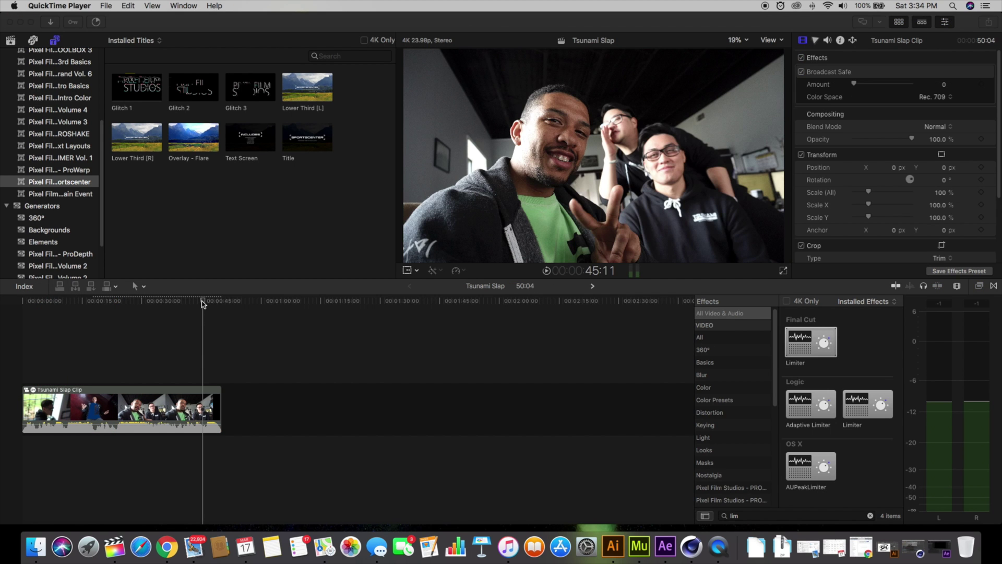
# Open the Tsunami Slap Clip at 9:07 to view its component clips, return to the project and scrub to 12:20
pyautogui.click(202, 301)
pyautogui.moveTo(58, 302)
pyautogui.mouseDown()
pyautogui.moveTo(29, 301)
pyautogui.moveTo(60, 306)
pyautogui.mouseUp()
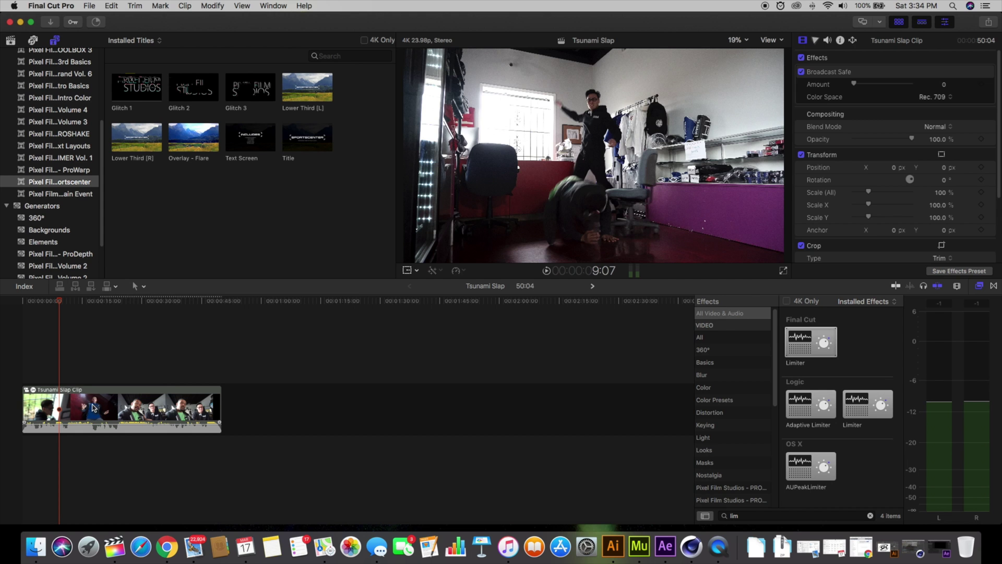
pyautogui.doubleClick(76, 407)
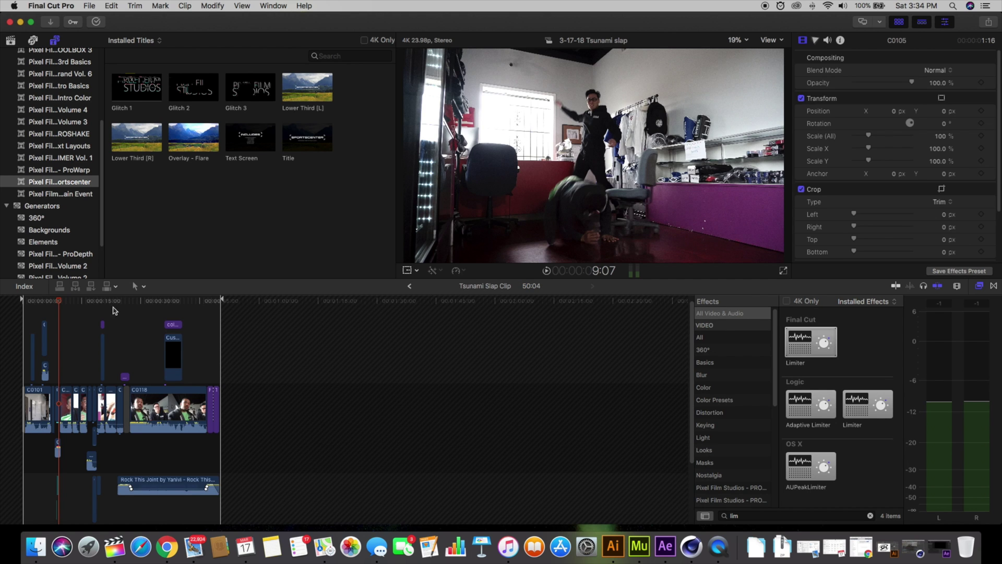
pyautogui.click(410, 286)
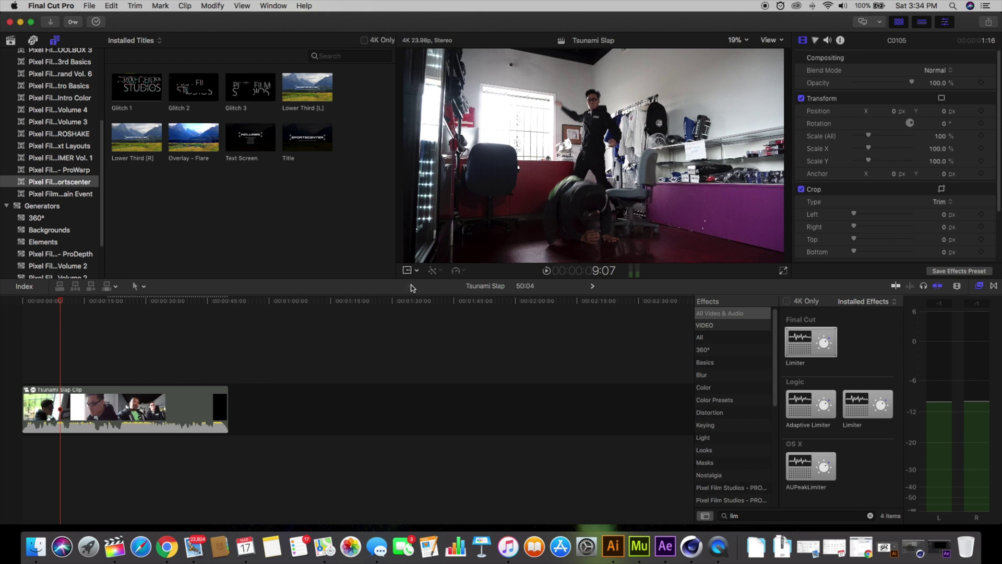
pyautogui.moveTo(58, 301)
pyautogui.mouseDown()
pyautogui.moveTo(23, 299)
pyautogui.moveTo(75, 305)
pyautogui.mouseUp()
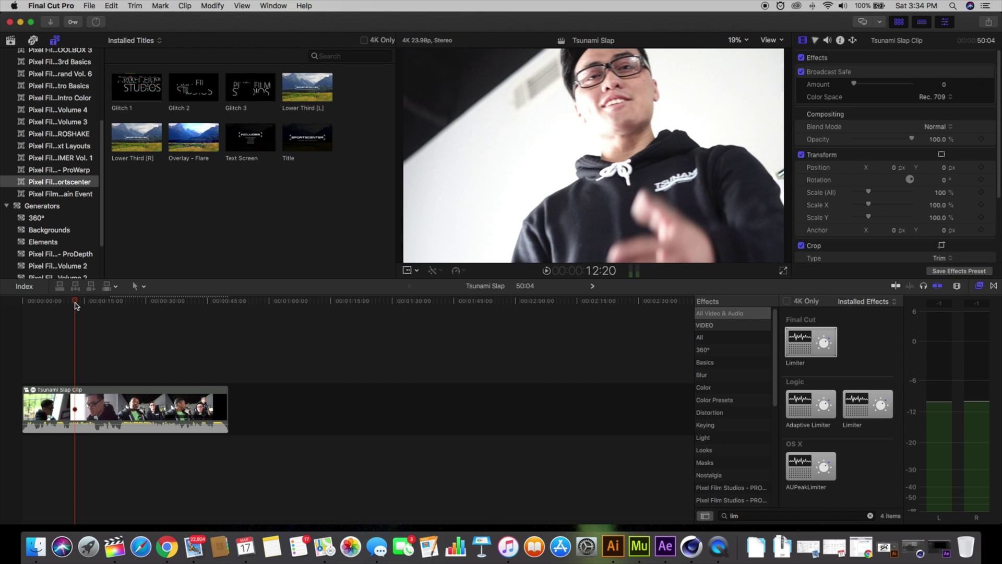
# Show the library's clips in the browser and preview C0116 and C0113 from the 3-17-18 Tsunami slap event
pyautogui.click(84, 355)
pyautogui.click(10, 41)
pyautogui.click(154, 126)
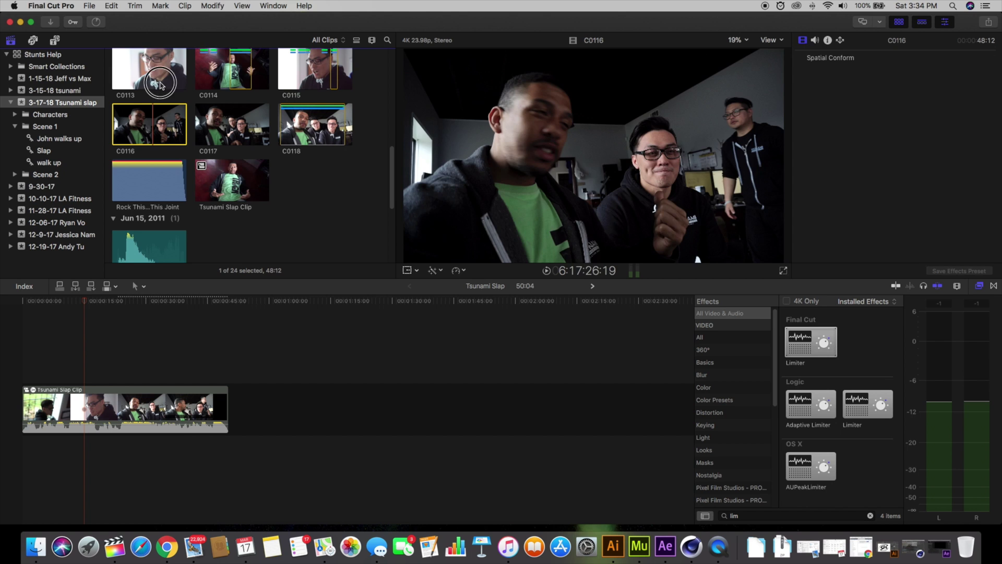
pyautogui.click(161, 85)
pyautogui.scroll(3, 157, 104)
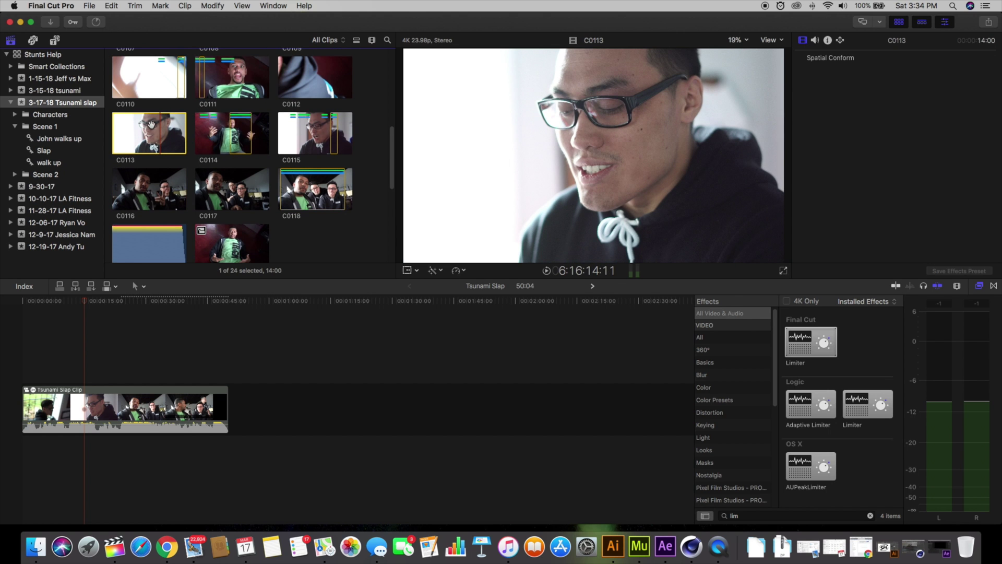
# Make the Tsunami Slap project active at 15:06 and start sharing it as a Master File
pyautogui.click(85, 5)
pyautogui.click(87, 6)
pyautogui.click(86, 309)
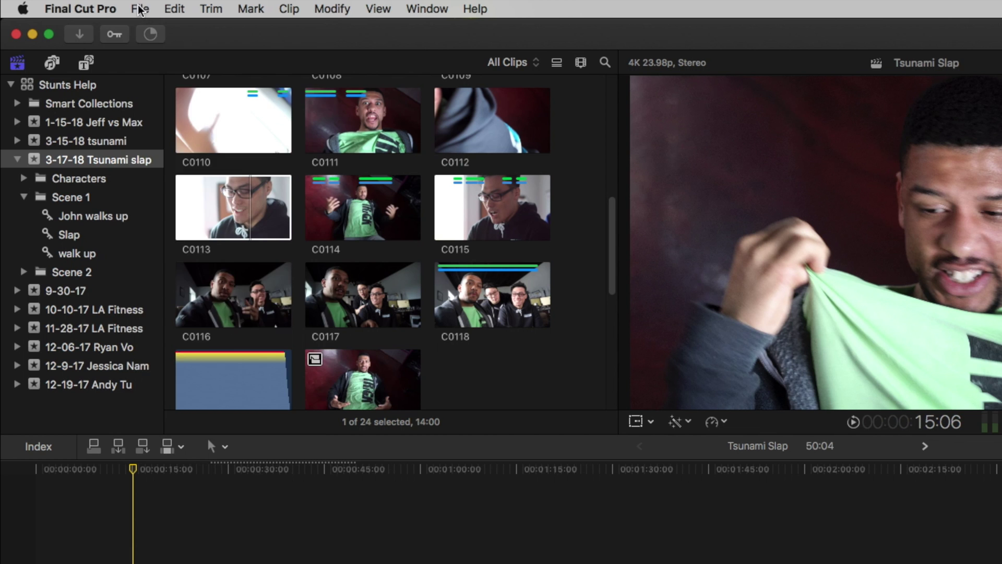
pyautogui.click(89, 5)
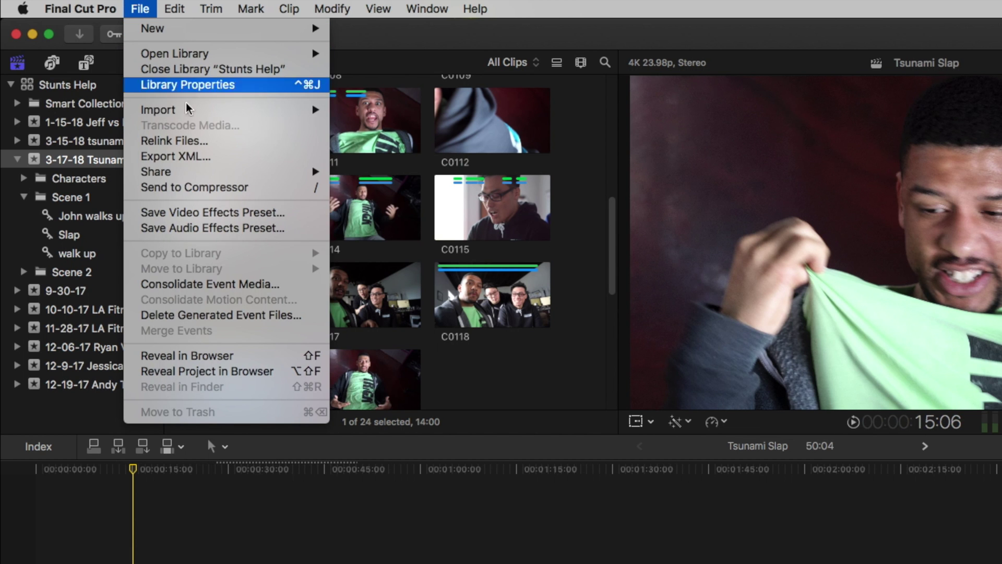
pyautogui.moveTo(183, 172)
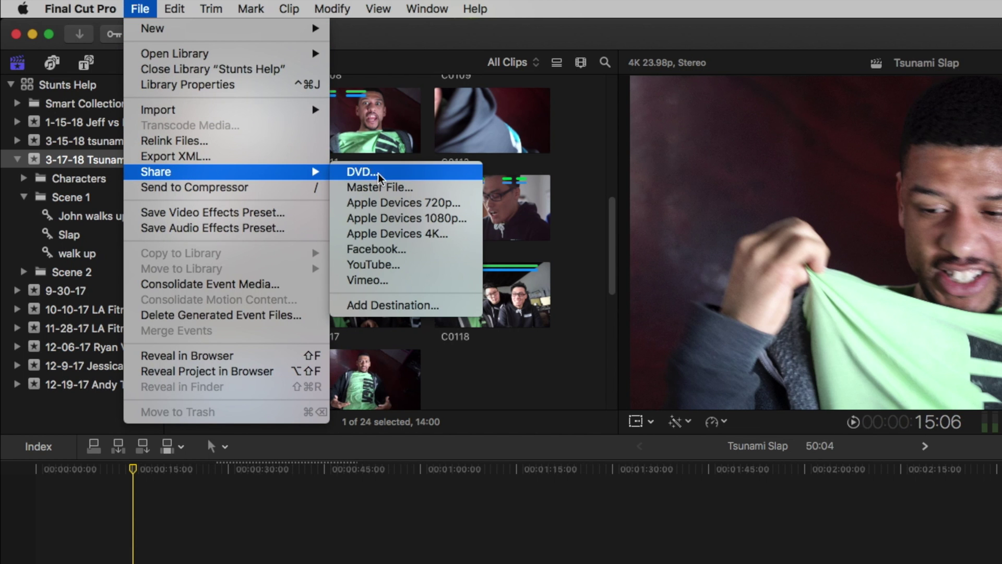
pyautogui.click(378, 189)
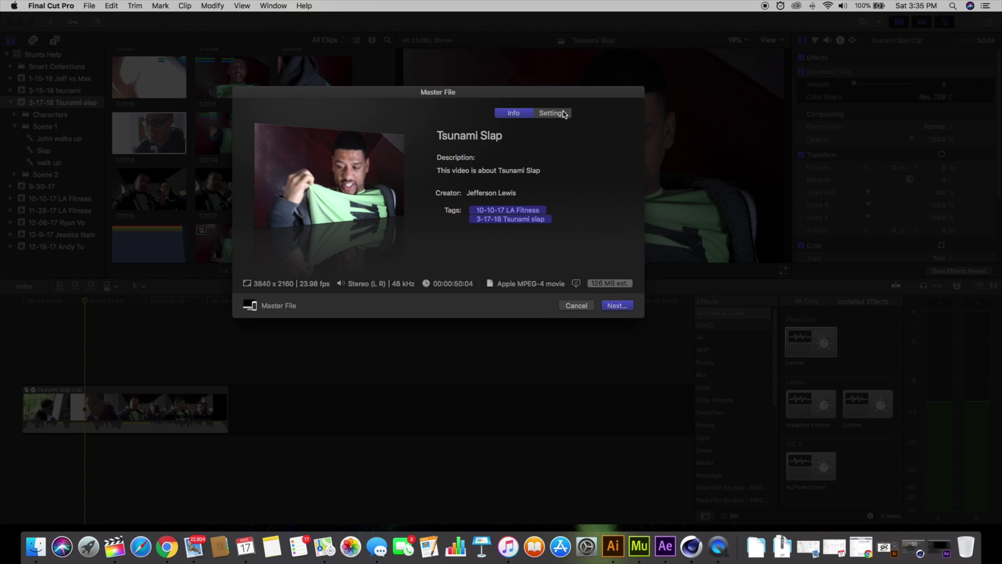
# Review the export info and set the Master File to the Apple Devices format with the H.264 Faster Encode codec
pyautogui.click(556, 114)
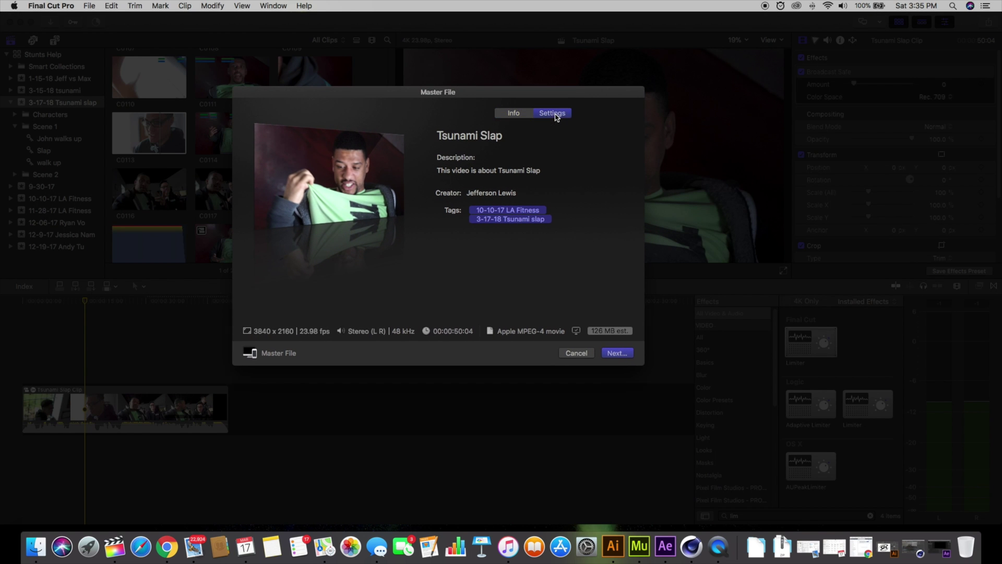
pyautogui.click(521, 115)
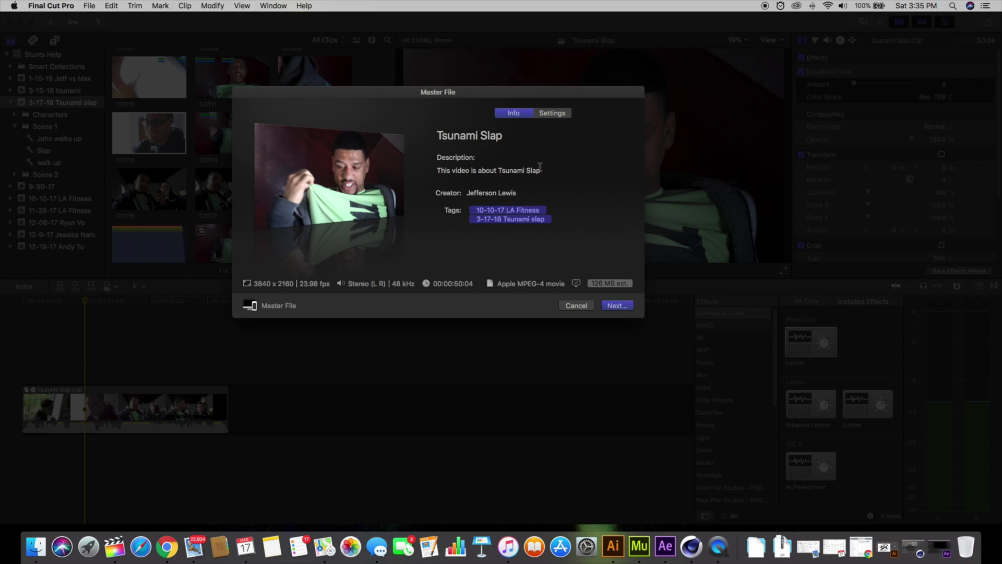
pyautogui.click(546, 114)
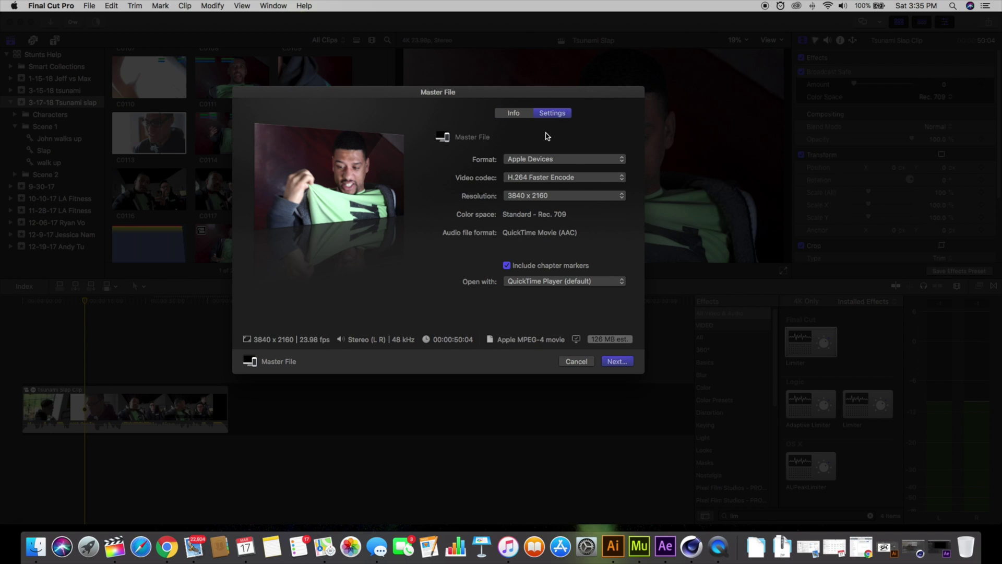
pyautogui.click(543, 161)
pyautogui.click(538, 161)
pyautogui.click(538, 180)
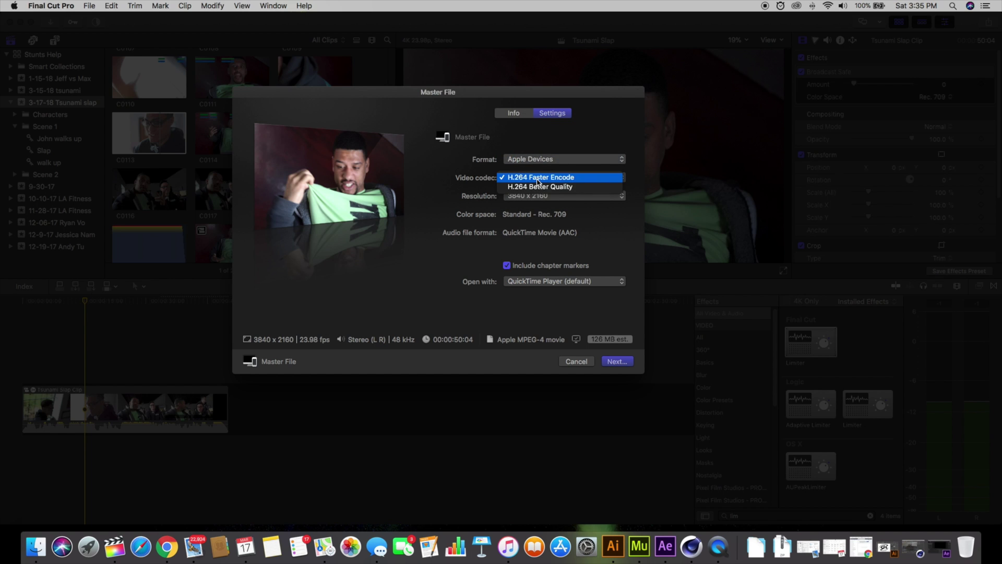
pyautogui.click(540, 179)
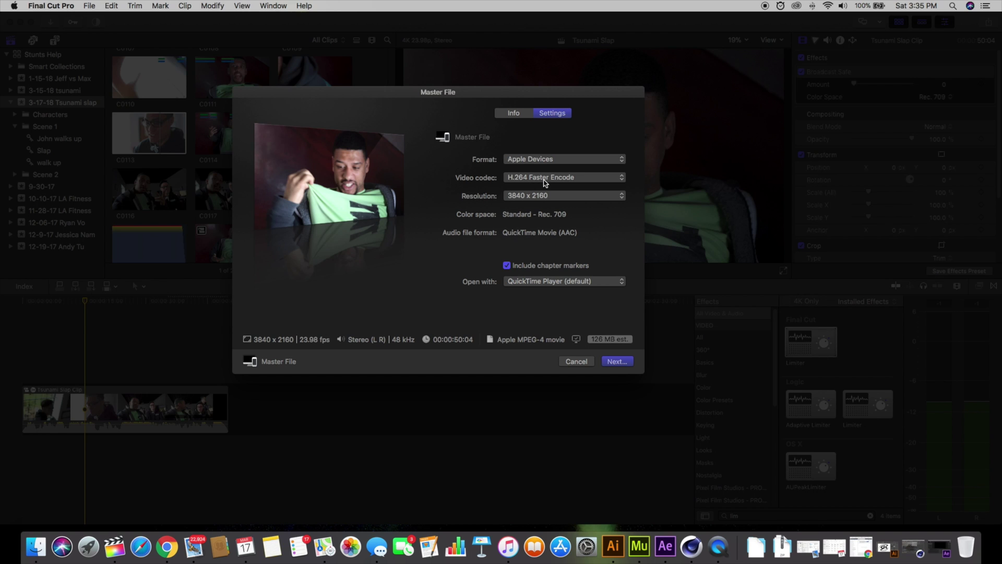
# Choose the 3840 x 2160 resolution for the Apple Devices export and save it as Tsunami Slap in the Stunts Action folder
pyautogui.click(550, 199)
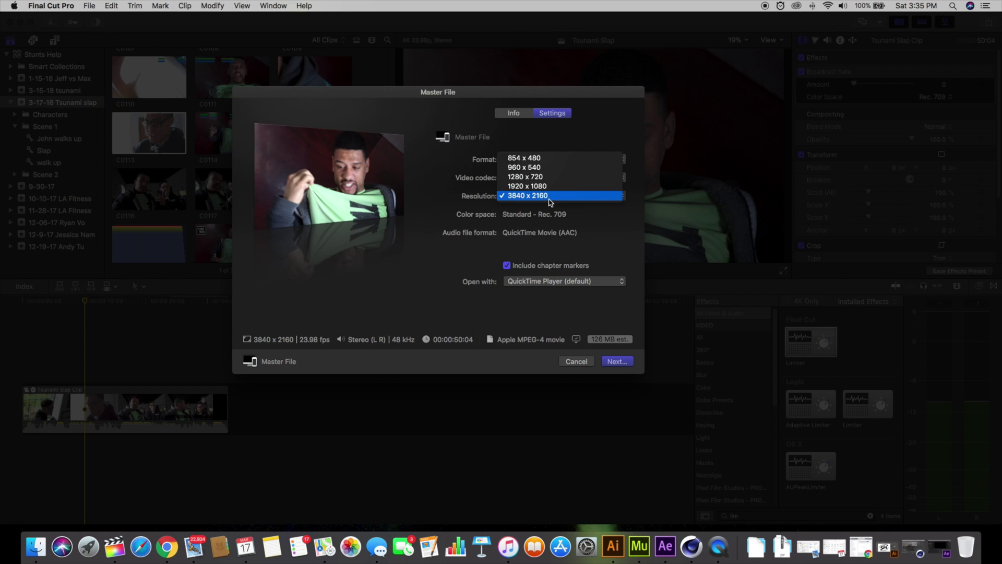
pyautogui.click(549, 198)
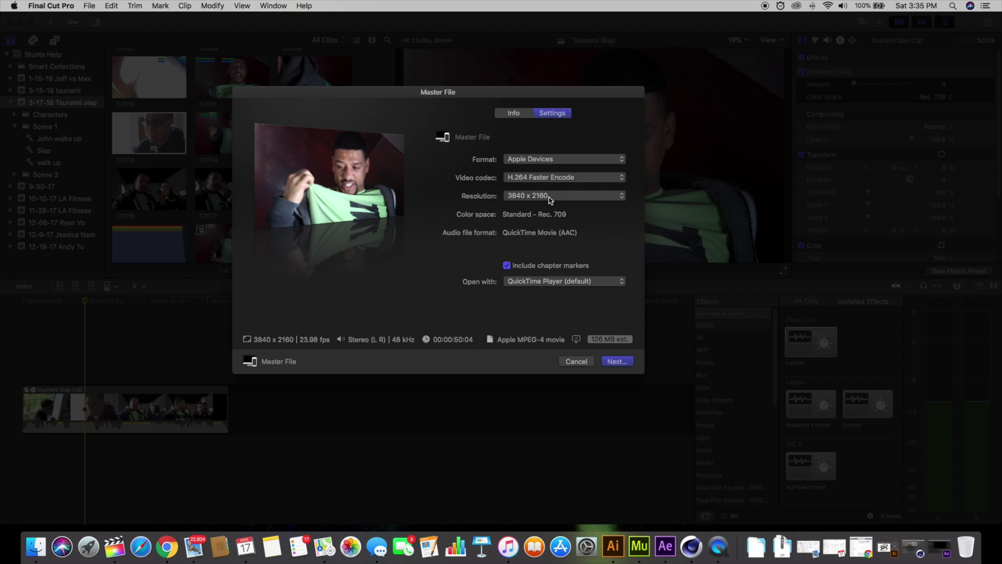
pyautogui.click(552, 162)
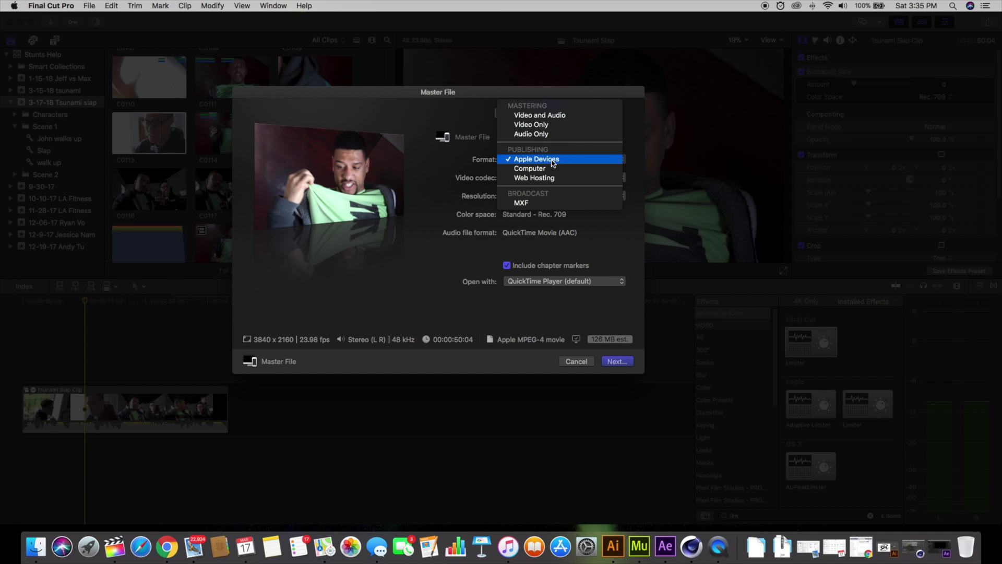
pyautogui.click(552, 160)
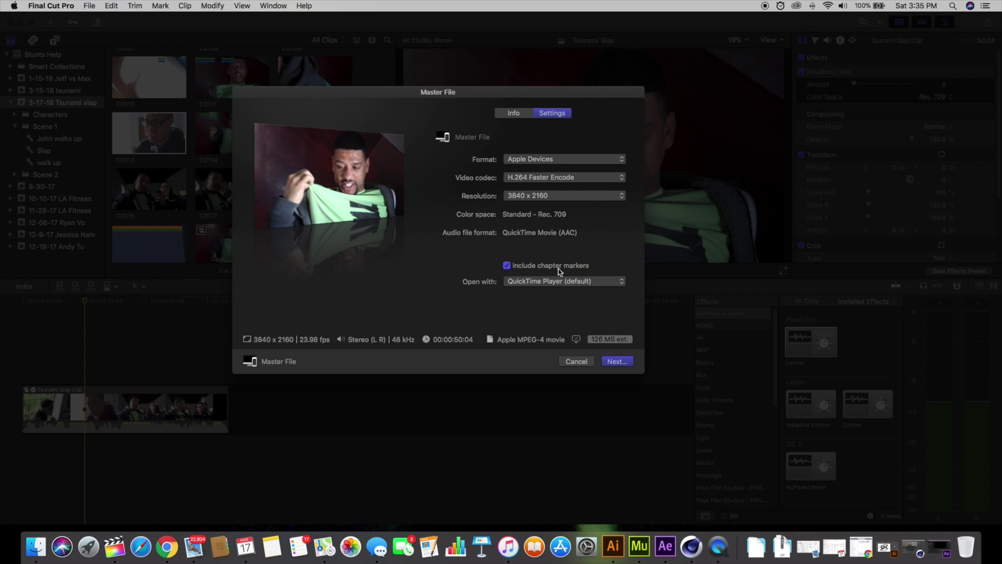
pyautogui.click(616, 361)
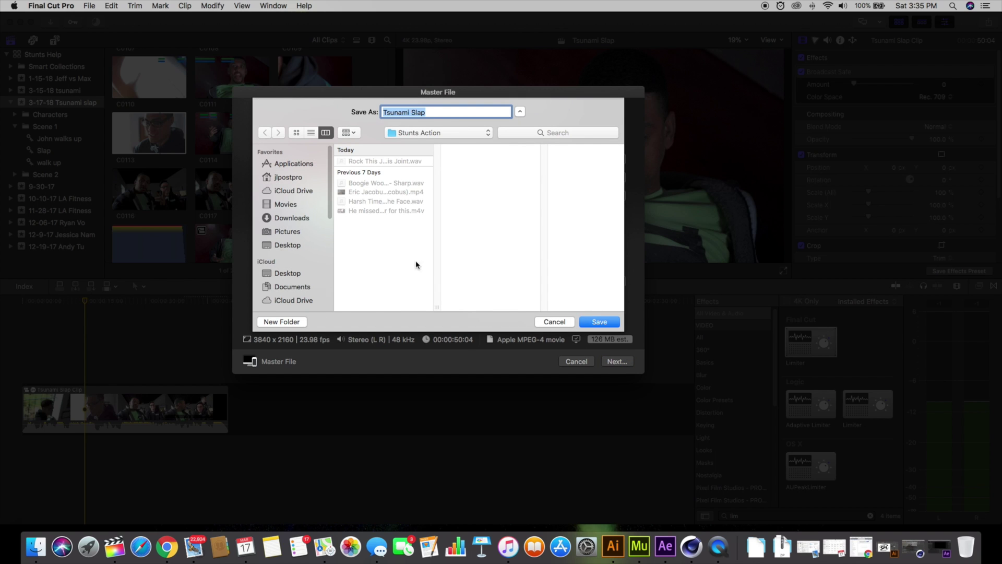
pyautogui.click(599, 322)
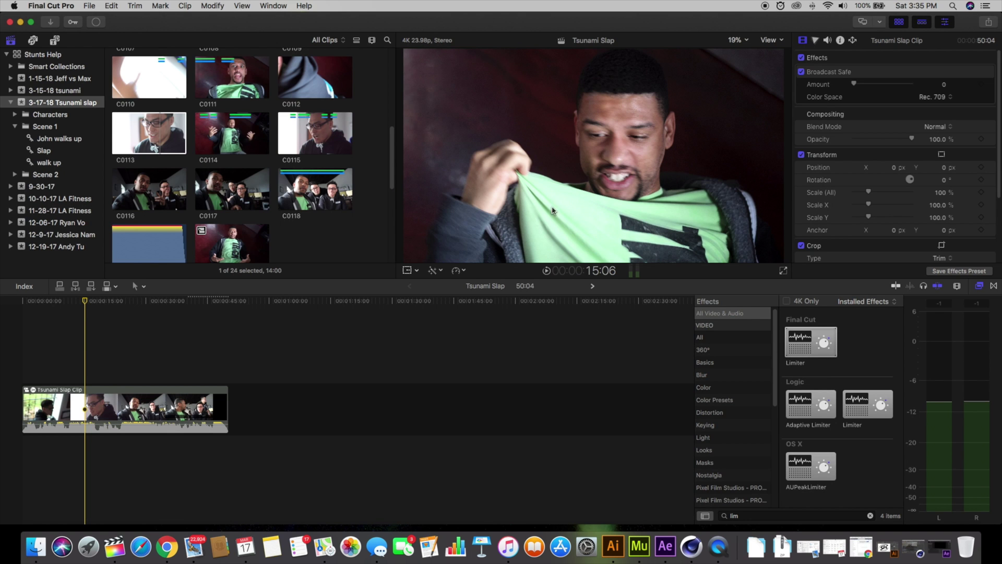
# Scrub the timeline to 34:13 and preview the browser clips C0117 and C0111 during the export
pyautogui.moveTo(128, 298); pyautogui.dragTo(164, 299)
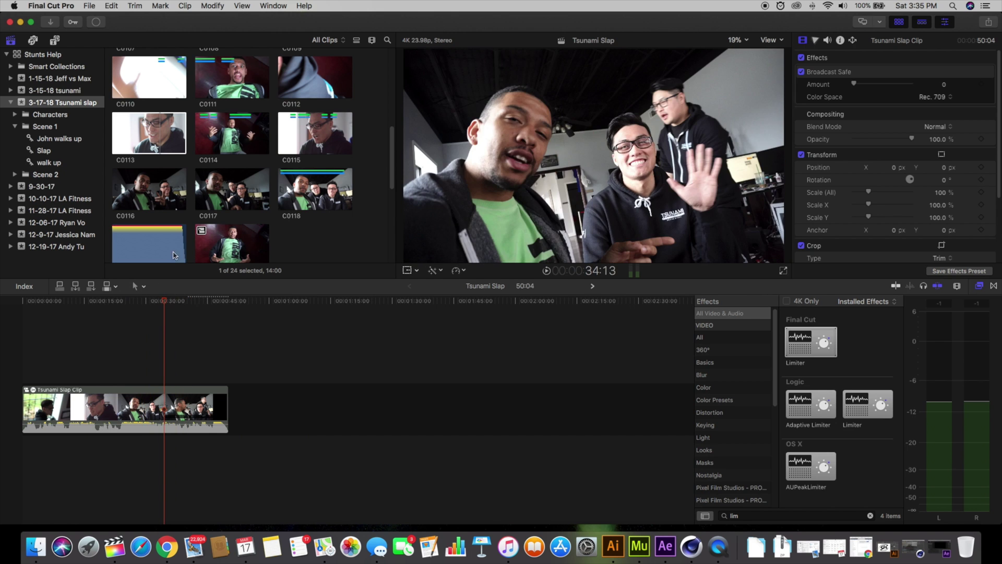
pyautogui.click(224, 203)
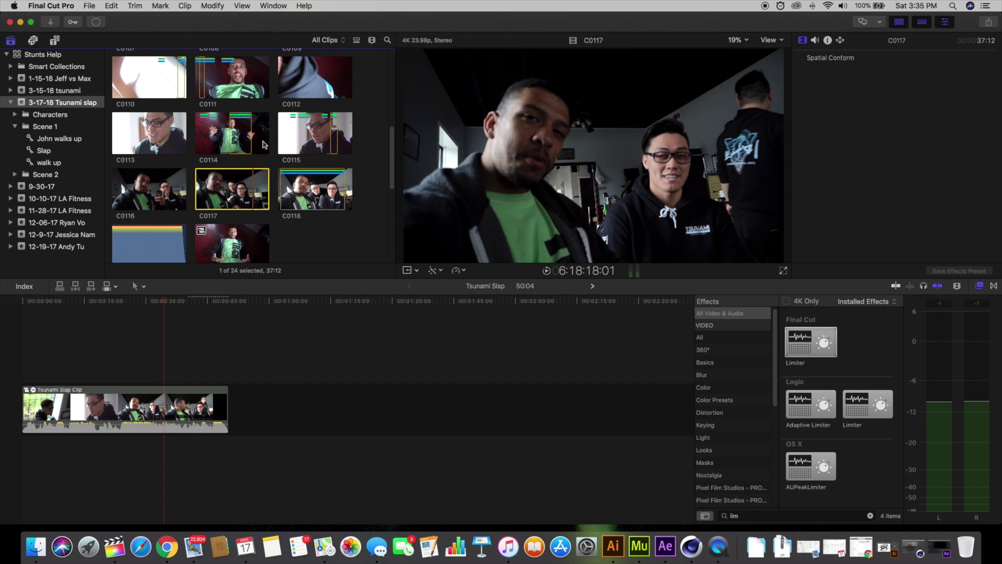
pyautogui.click(249, 83)
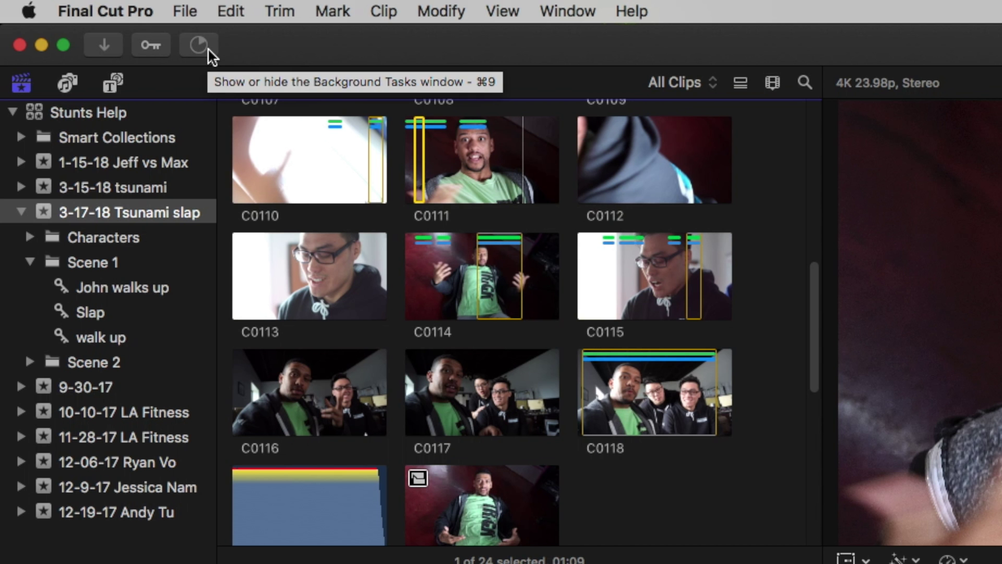
# Show the background tasks and expand the Sharing entry to check the export's progress
pyautogui.click(209, 49)
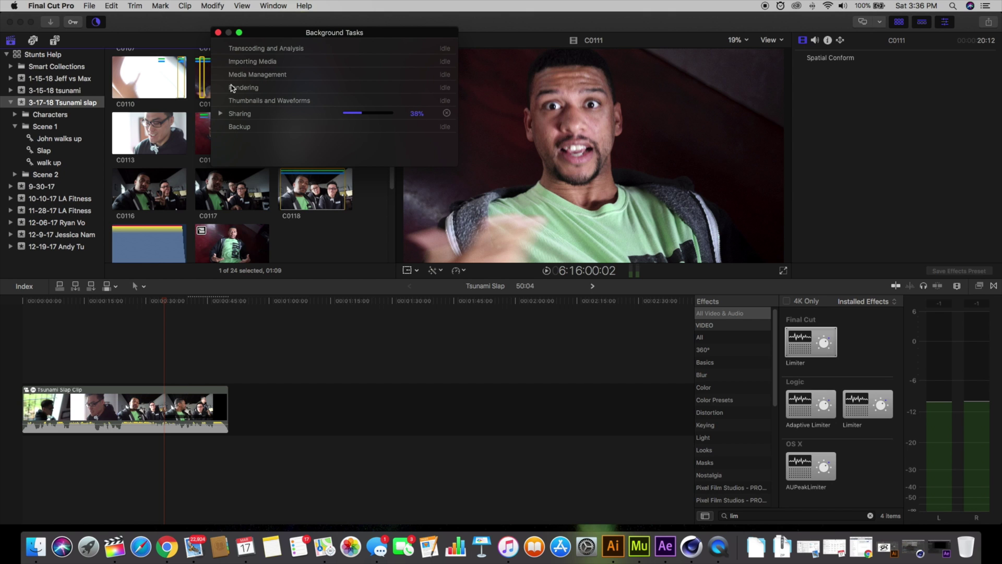
pyautogui.click(221, 115)
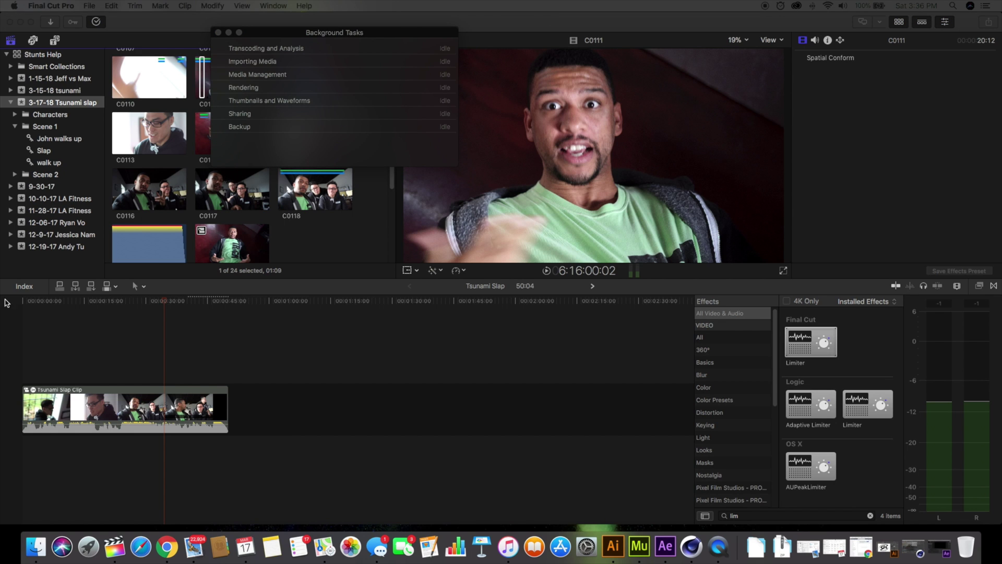
# Close the background tasks list, move the exported movie's QuickTime Player window out of the way and return to Final Cut Pro
pyautogui.click(218, 32)
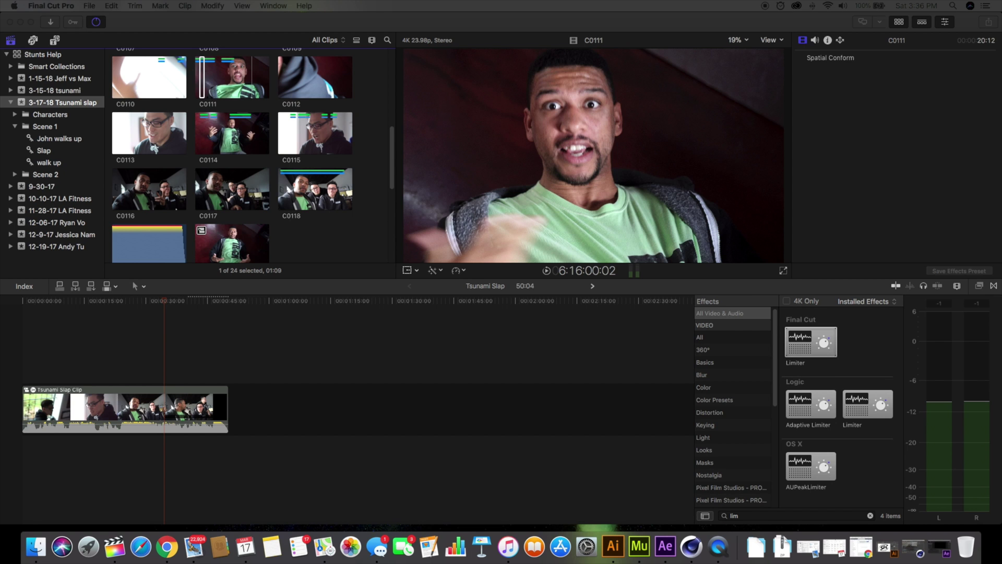
pyautogui.moveTo(0, 223); pyautogui.dragTo(708, 12)
pyautogui.moveTo(906, 503); pyautogui.dragTo(560, 313)
pyautogui.moveTo(474, 16); pyautogui.dragTo(765, 106)
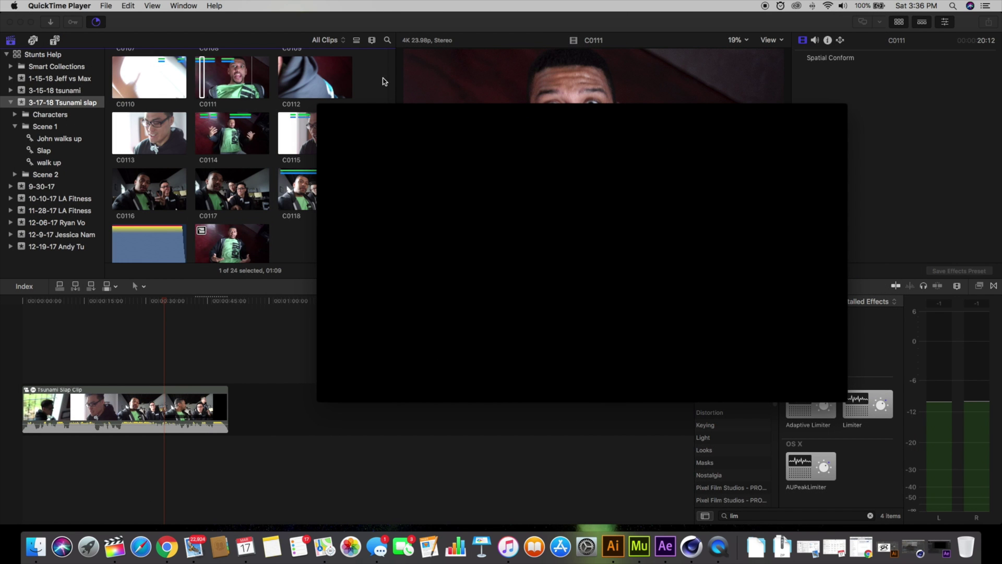
pyautogui.moveTo(396, 111); pyautogui.dragTo(1001, 62)
pyautogui.click(335, 242)
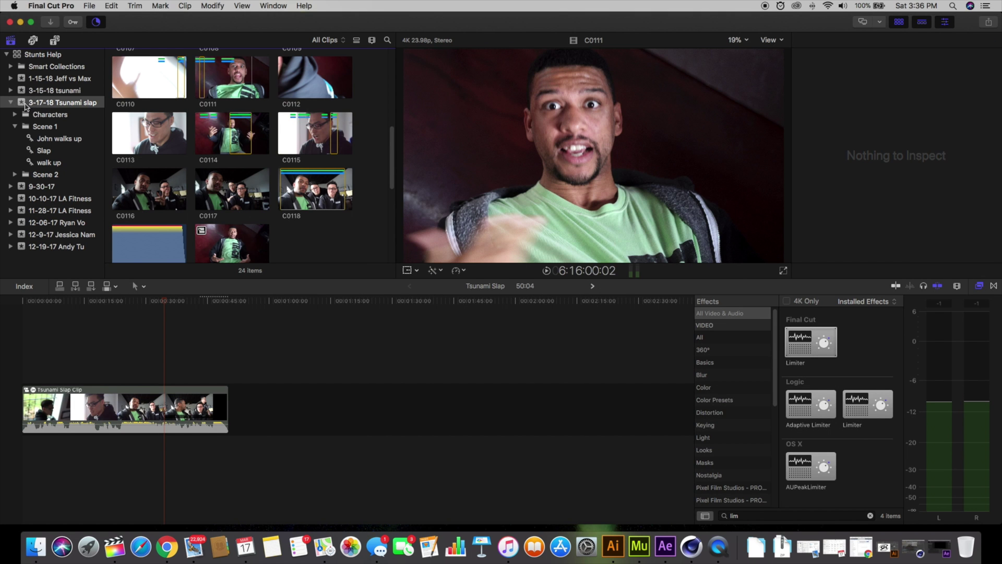
# Review the file commands and the duplicate and snapshot options offered for the Tsunami Slap project
pyautogui.click(89, 6)
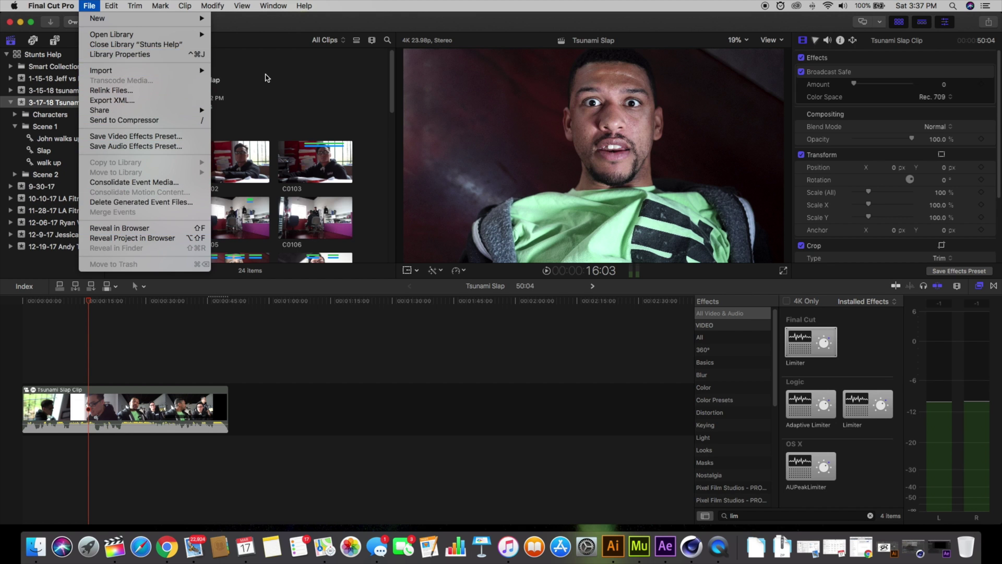
pyautogui.click(261, 76)
pyautogui.rightClick(150, 108)
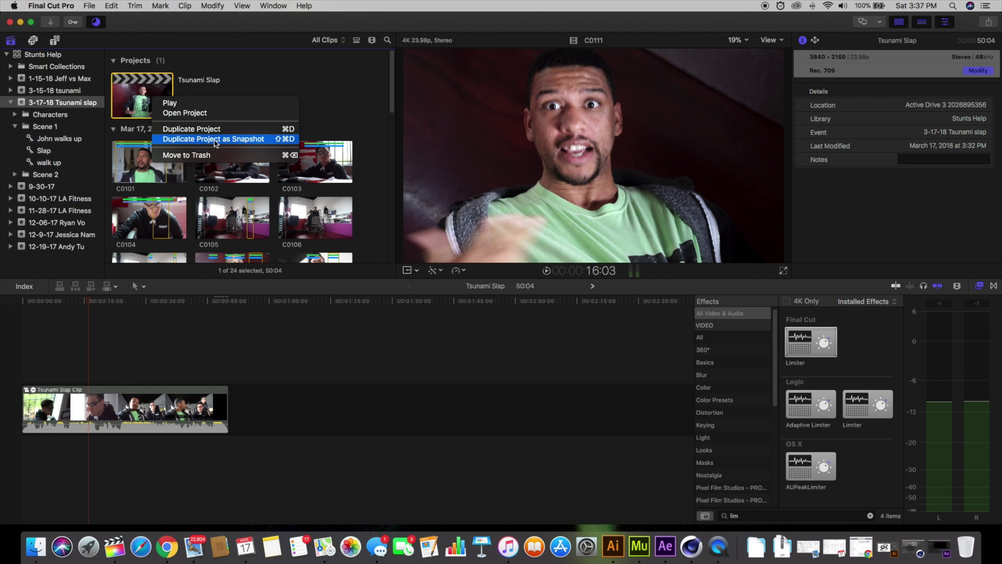
pyautogui.click(253, 143)
pyautogui.click(340, 81)
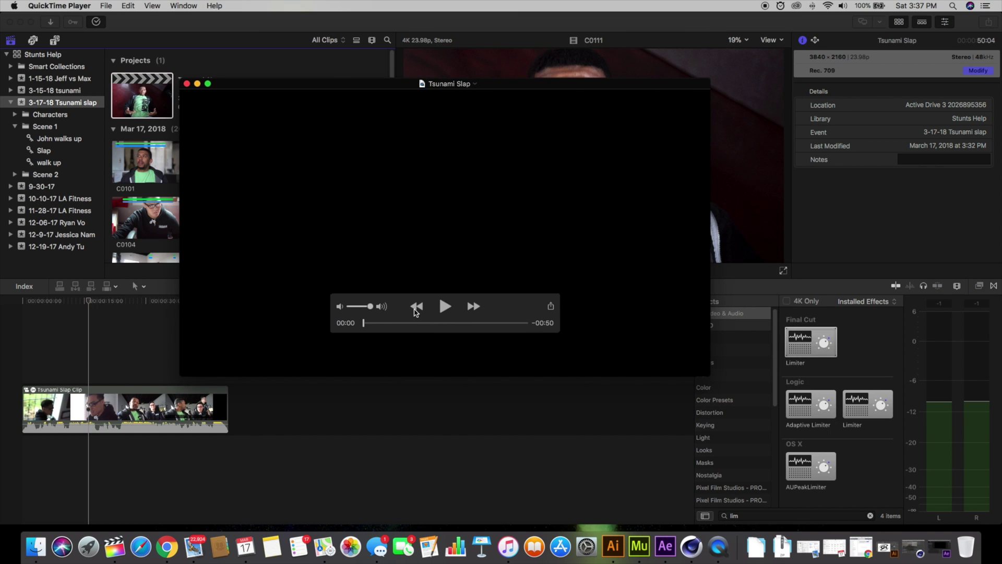
# Play the exported Tsunami Slap movie in QuickTime Player, and go back to the project timeline at 35:05
pyautogui.click(445, 311)
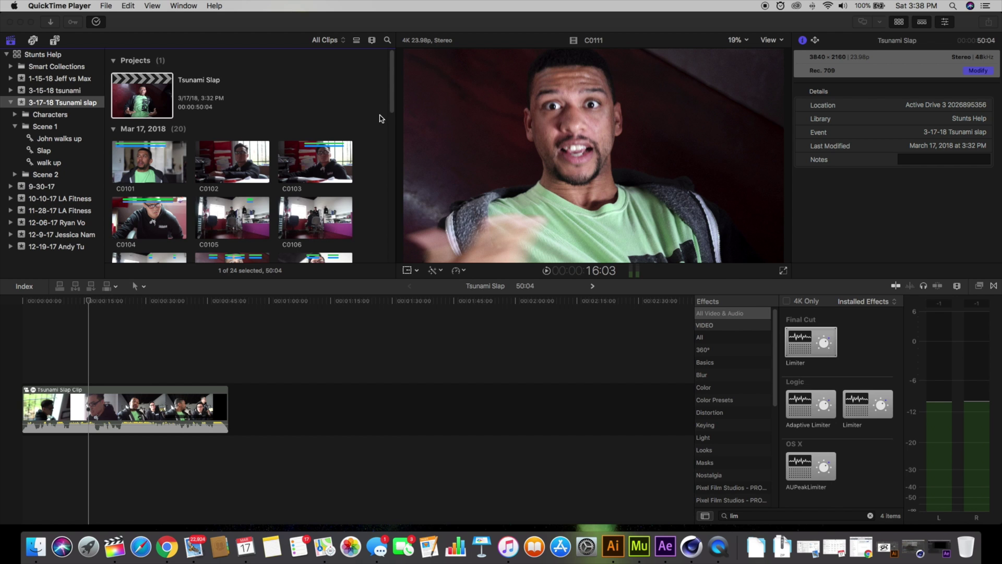
pyautogui.click(179, 304)
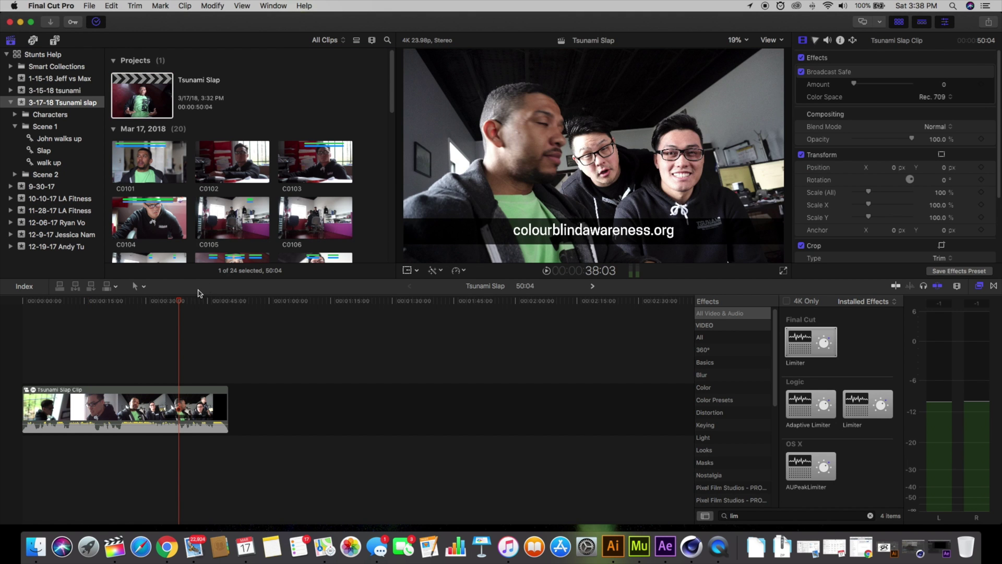
pyautogui.moveTo(179, 303); pyautogui.dragTo(166, 303)
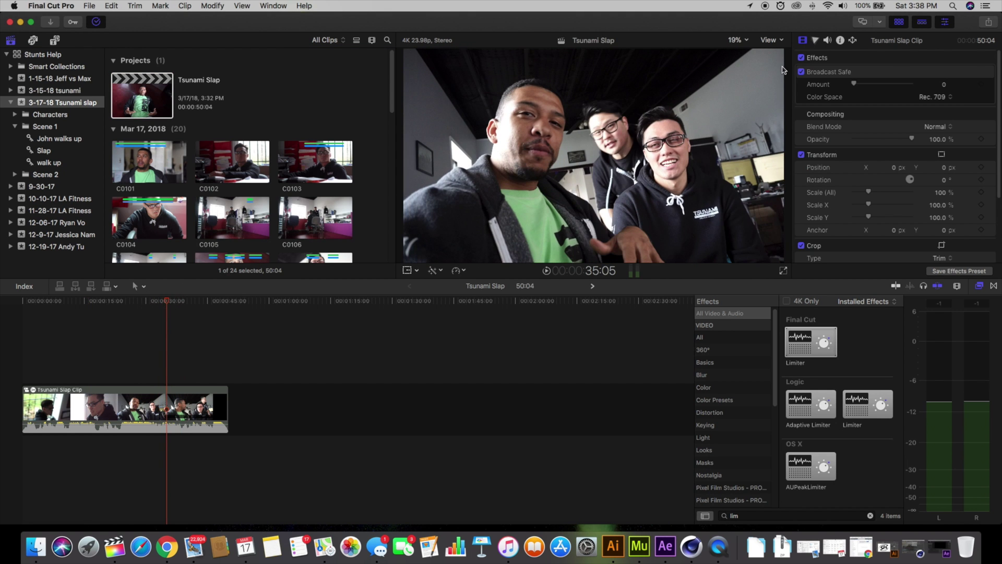
# Try a Color Board correction on the Tsunami Slap Clip with blue shadows at 234° and 71%, and reset it
pyautogui.click(815, 41)
pyautogui.click(843, 59)
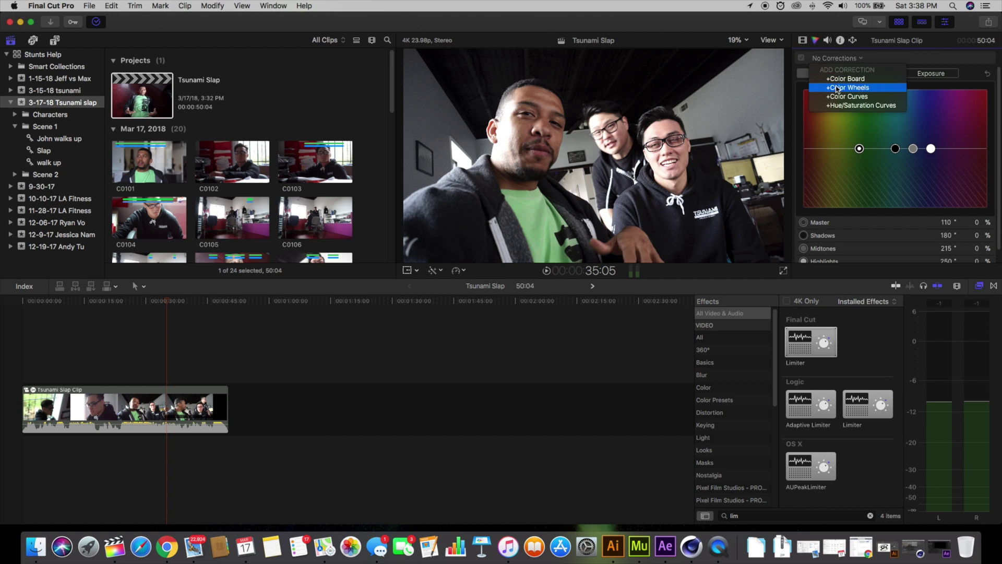
pyautogui.click(846, 59)
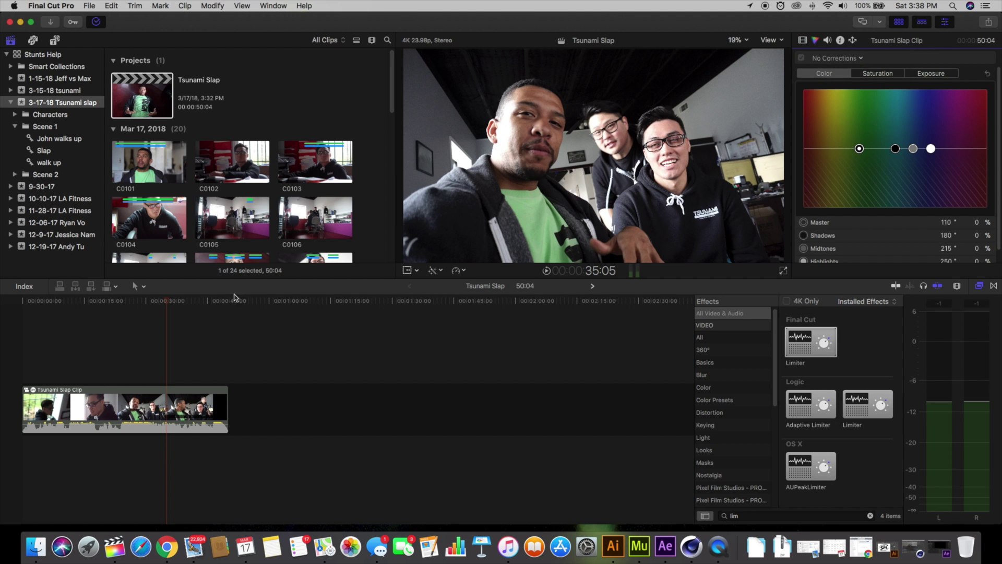
pyautogui.click(172, 412)
pyautogui.moveTo(896, 150); pyautogui.dragTo(926, 109)
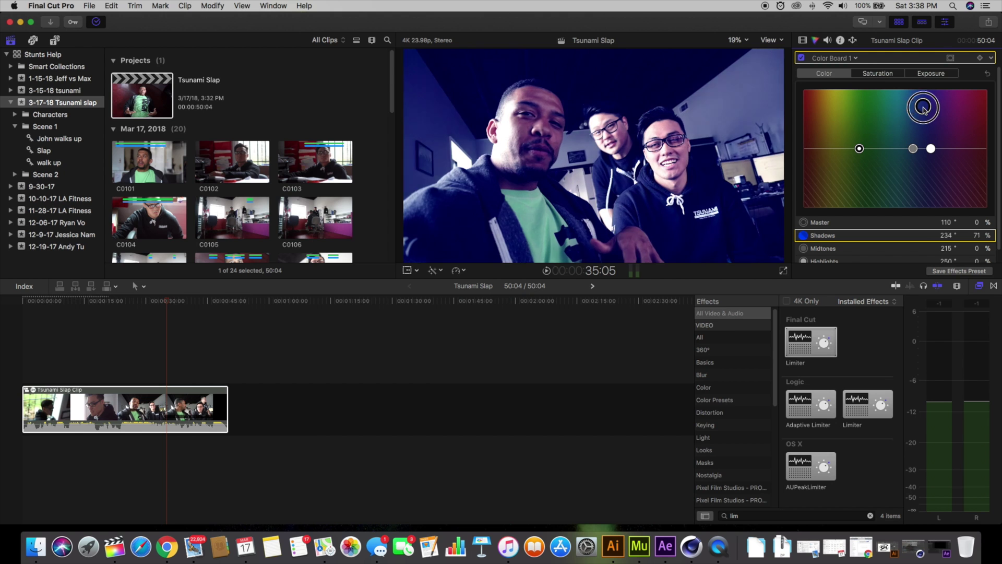
pyautogui.click(987, 73)
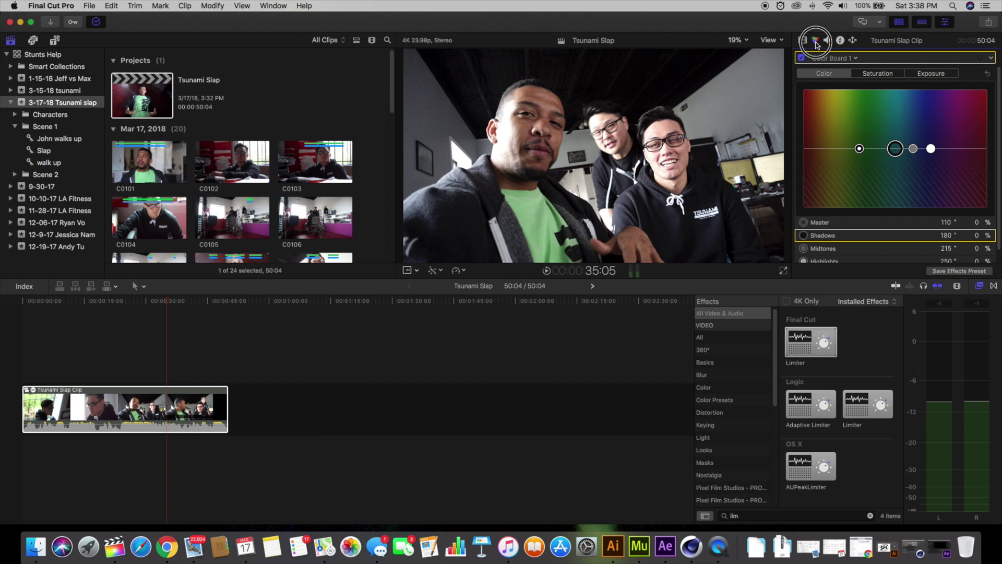
# Add a Color Curves correction with an S-shaped luma curve to the clip, and switch it off to view the frame at 32:00
pyautogui.click(834, 58)
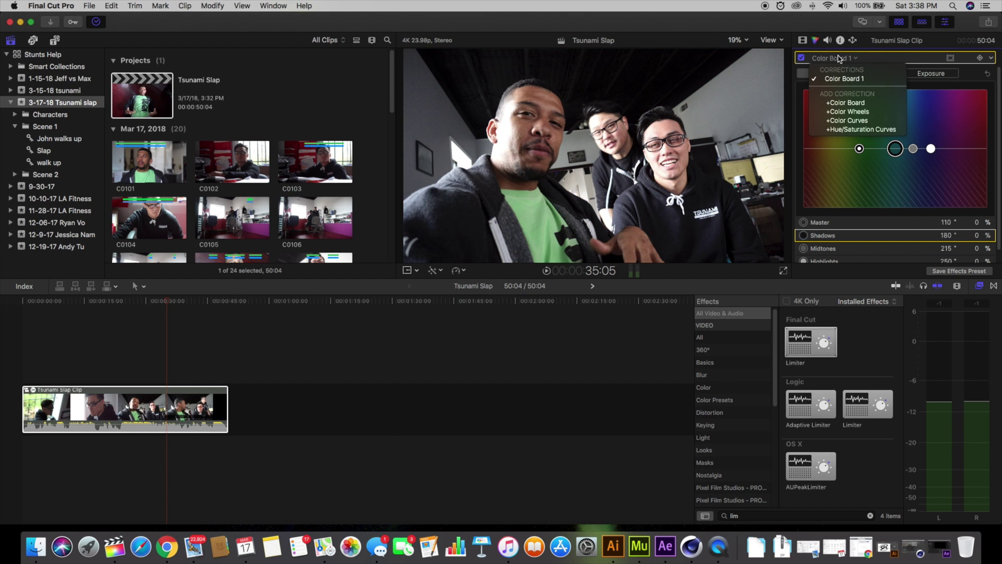
pyautogui.click(848, 120)
pyautogui.moveTo(858, 183); pyautogui.dragTo(853, 207)
pyautogui.moveTo(933, 142); pyautogui.dragTo(933, 104)
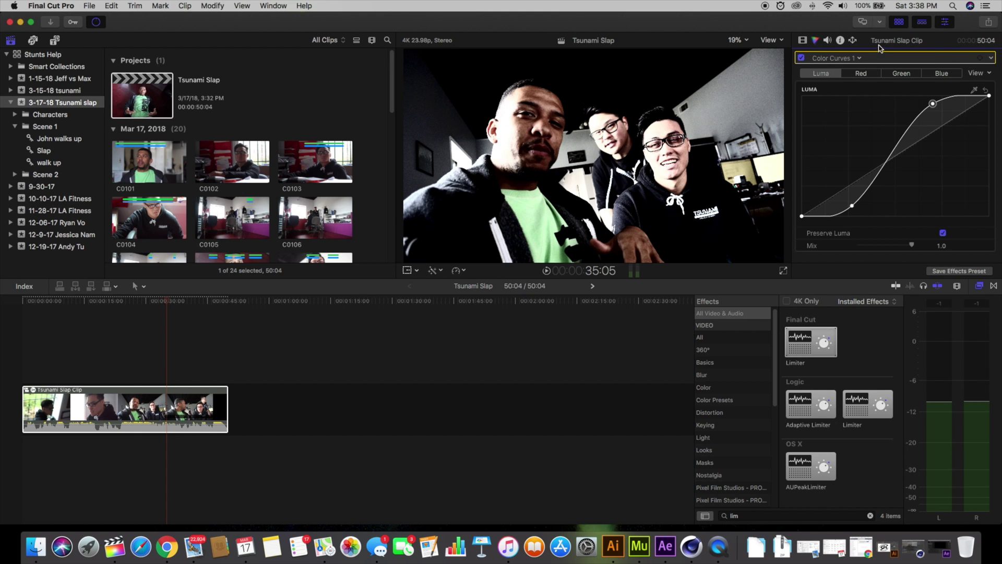
pyautogui.click(801, 58)
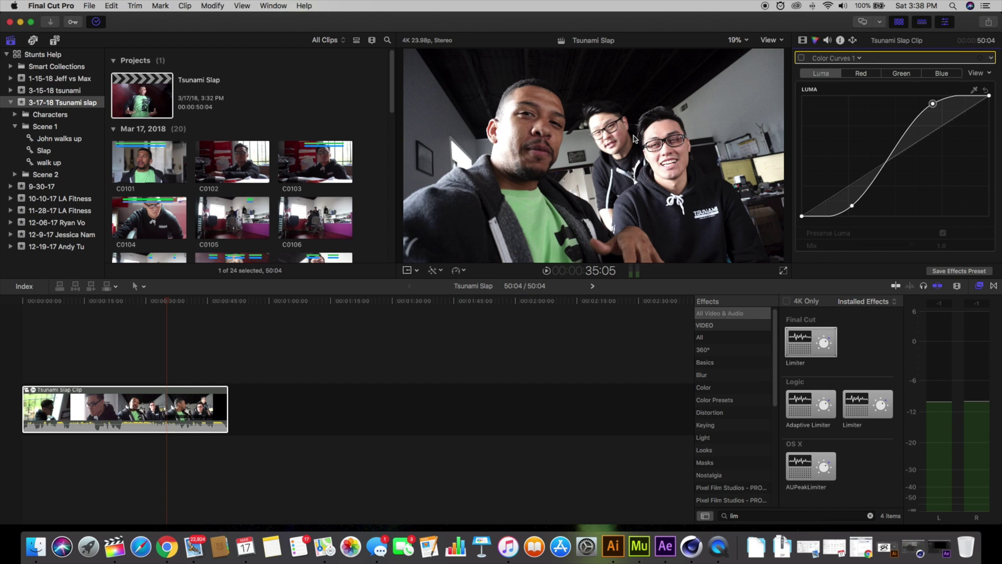
pyautogui.moveTo(167, 301)
pyautogui.mouseDown()
pyautogui.moveTo(141, 301)
pyautogui.moveTo(153, 301)
pyautogui.mouseUp()
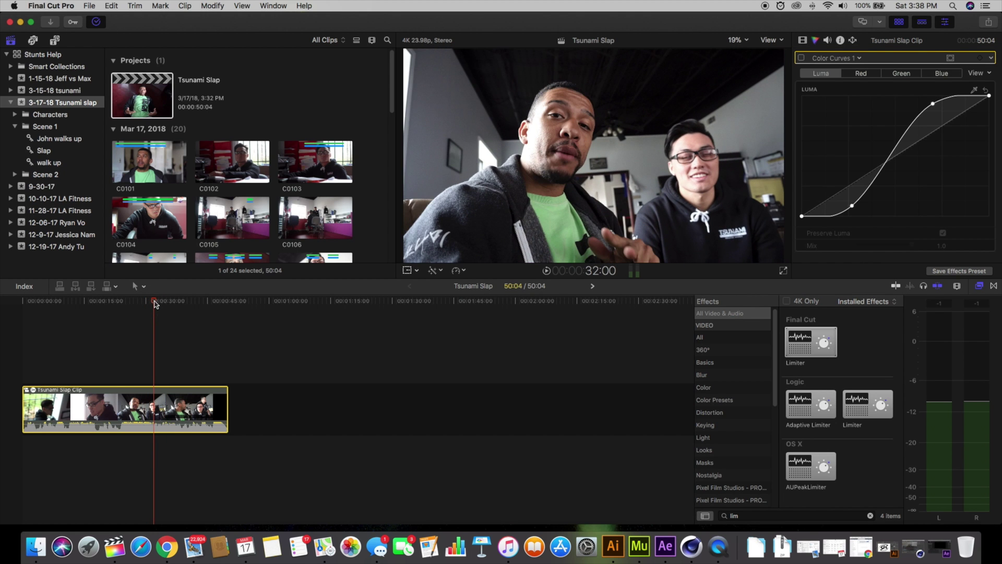